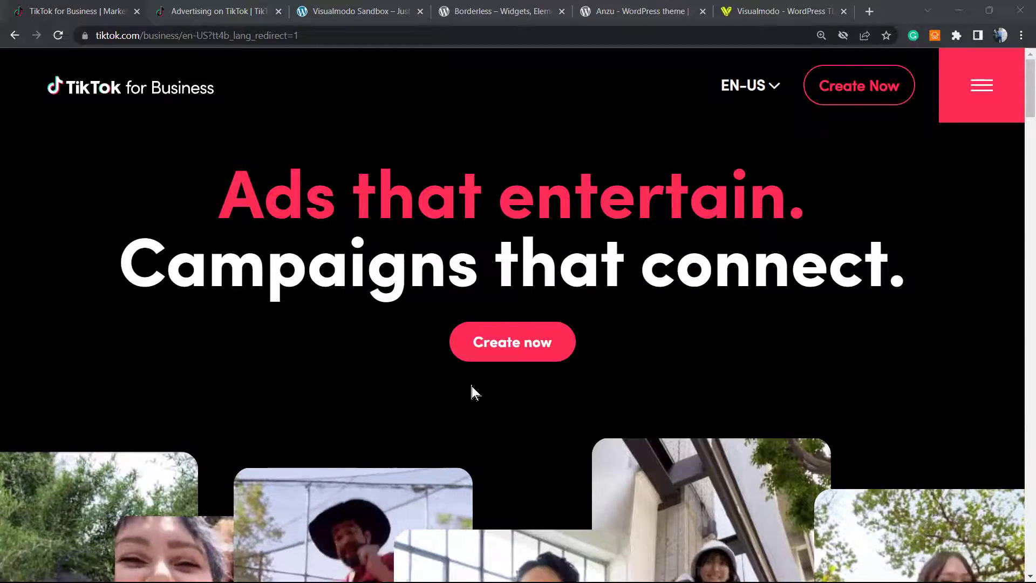
Scroll down through the TikTok for Business homepage.
scroll(459, 381, down, 3)
scroll(437, 374, down, 5)
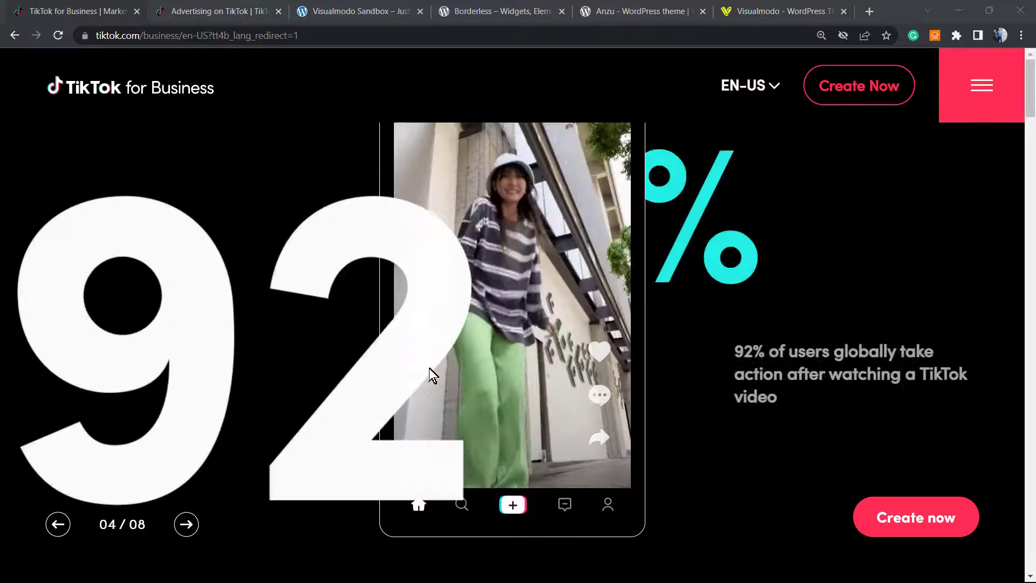
scroll(429, 368, down, 3)
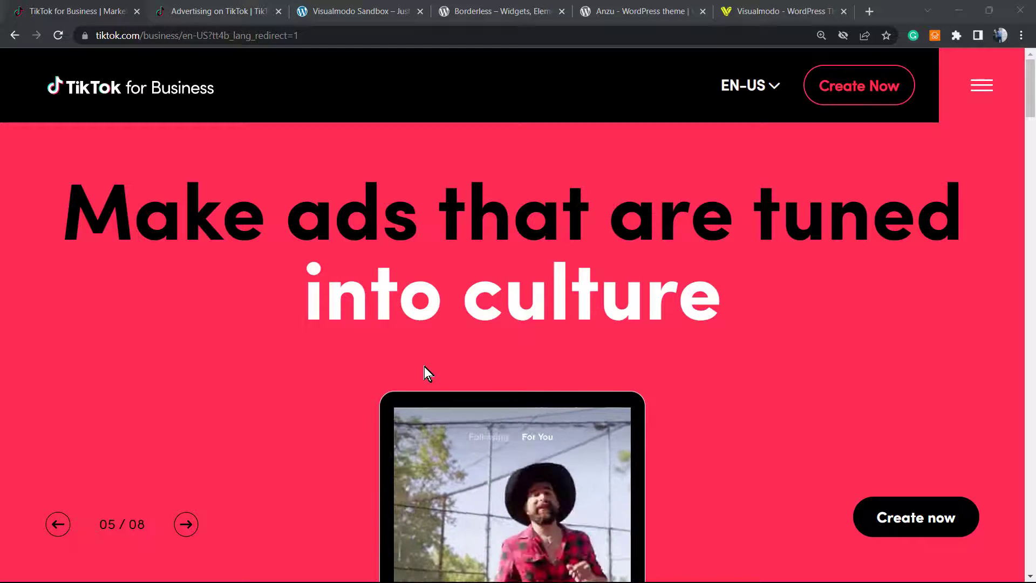
scroll(424, 367, down, 3)
scroll(414, 367, down, 3)
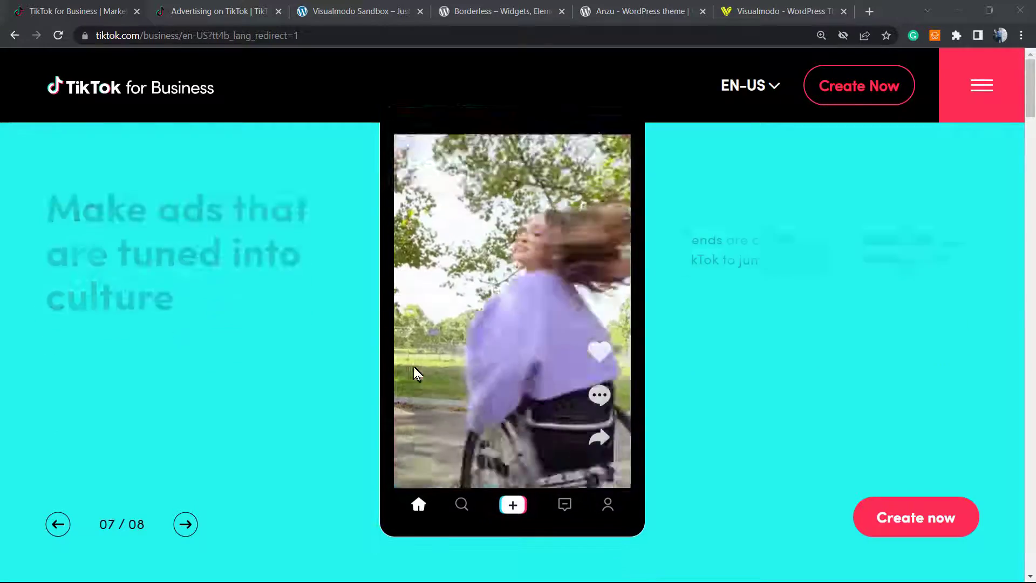
scroll(411, 367, down, 3)
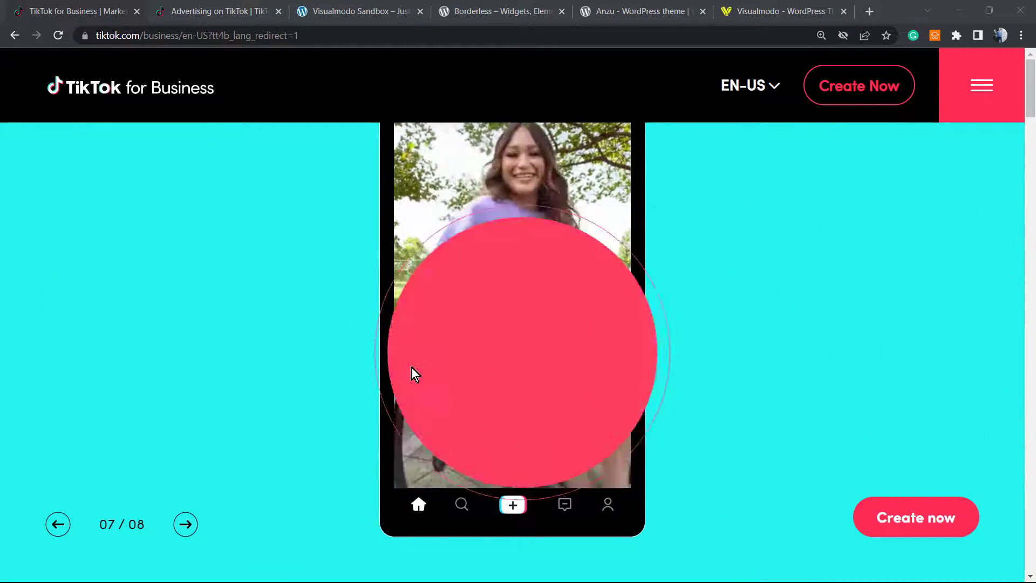
scroll(412, 367, down, 5)
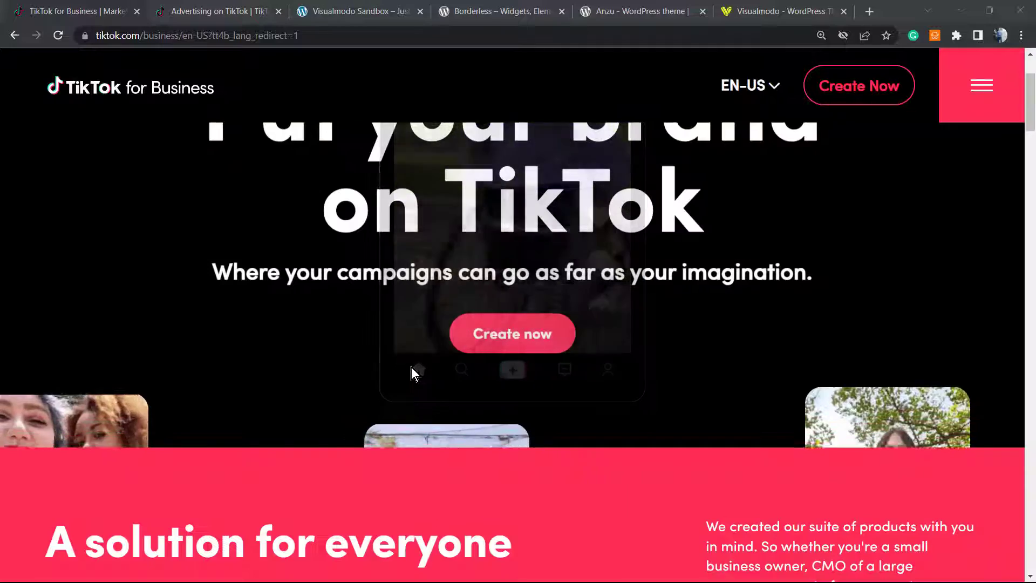
scroll(429, 373, down, 5)
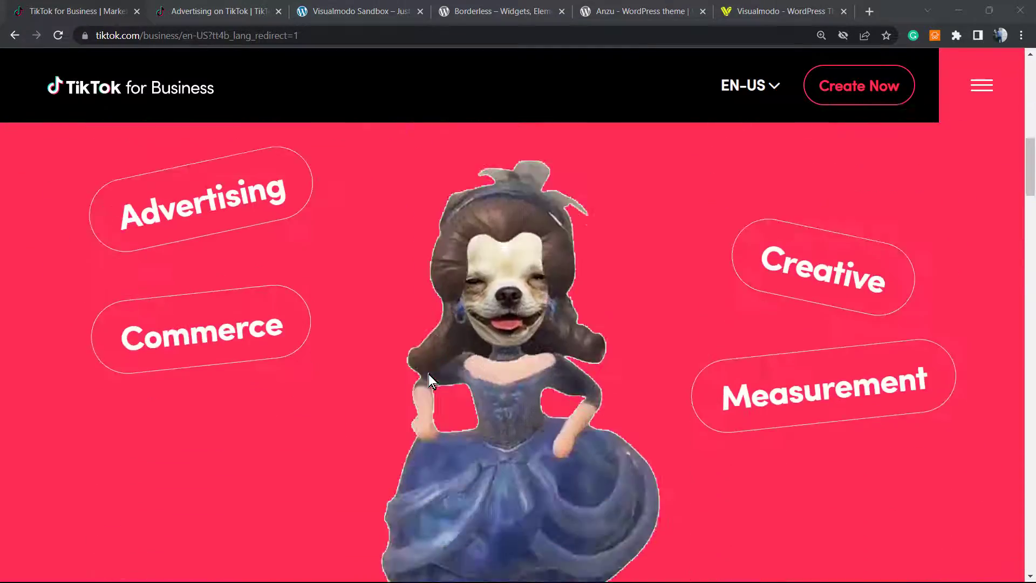
scroll(425, 375, down, 3)
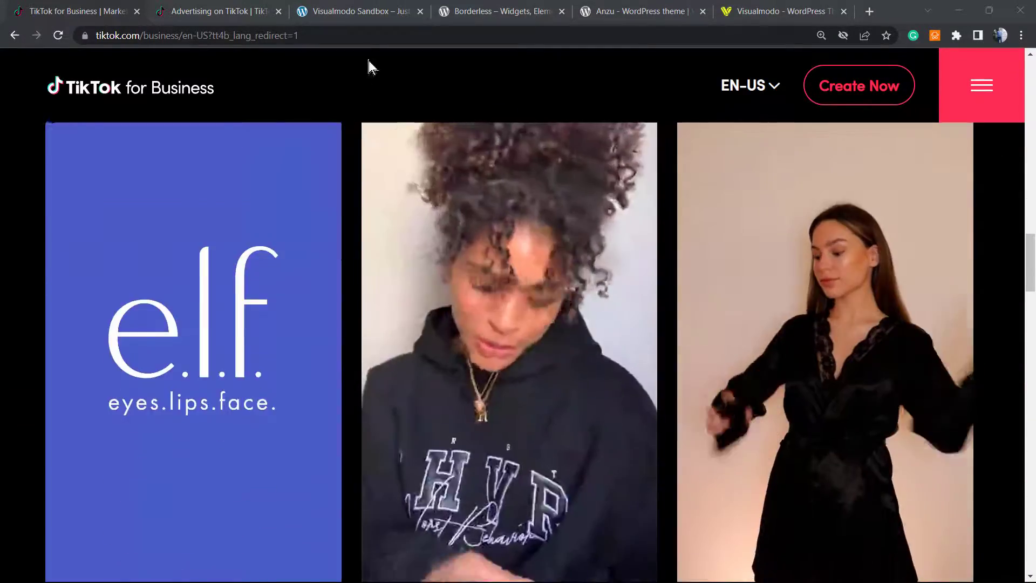
Switch to the TikTok Ads Manager dashboard and show the Assets menu.
click(242, 10)
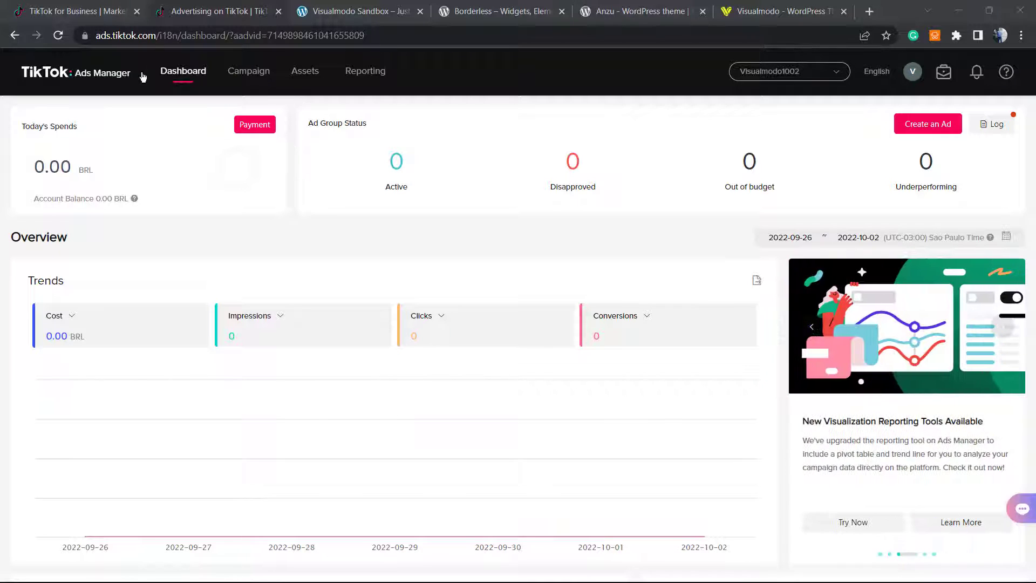
mouse_move(309, 79)
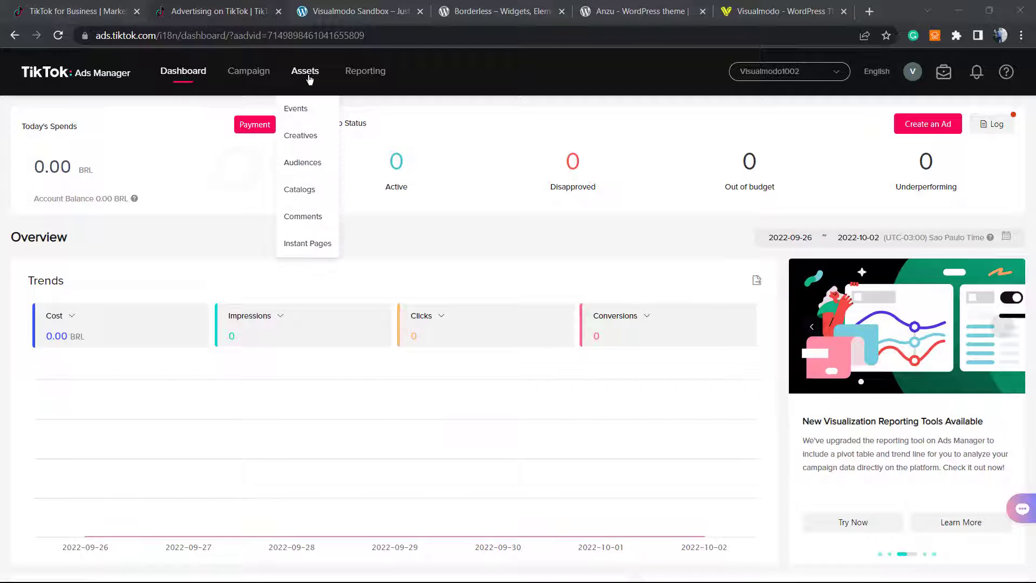
Open Events Manager at 110% zoom, manage Web Events, and skip the onboarding tour.
click(312, 111)
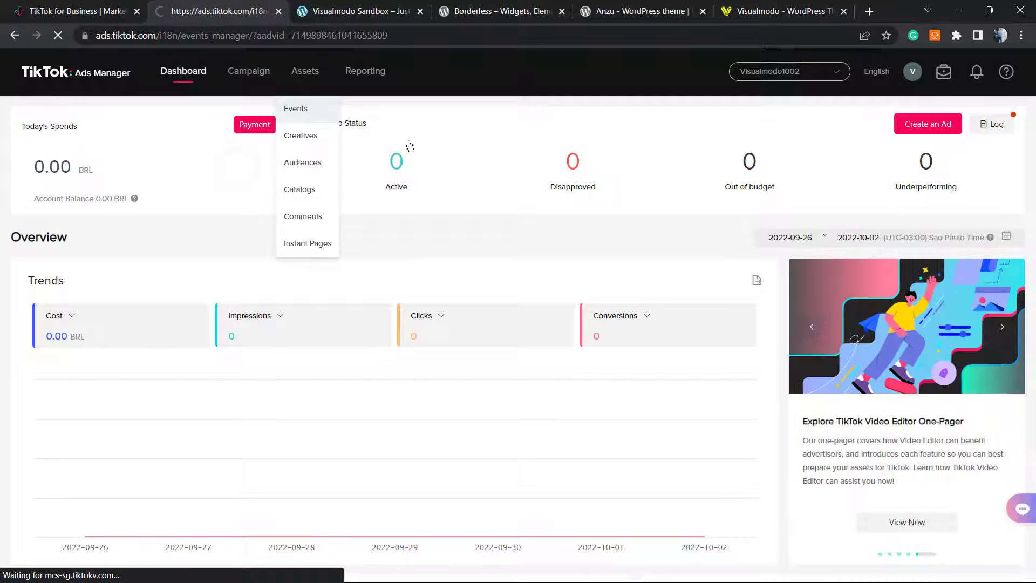
key(ctrl+plus)
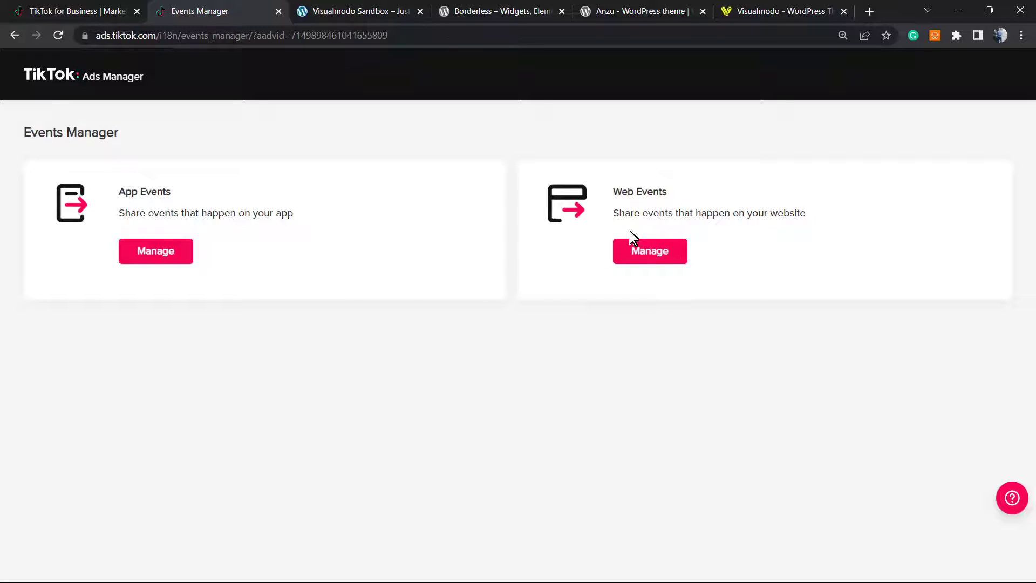
click(659, 254)
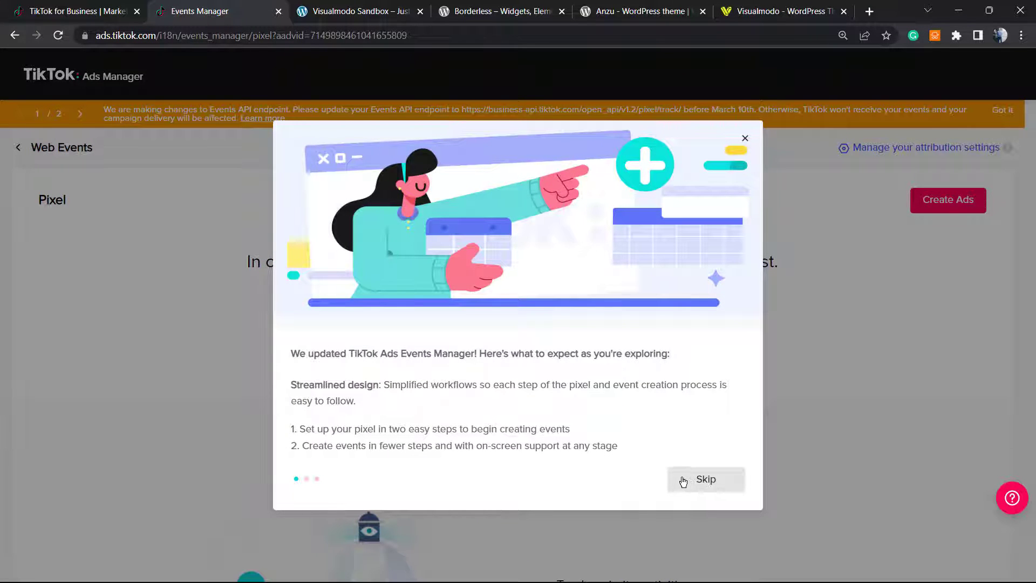
click(697, 483)
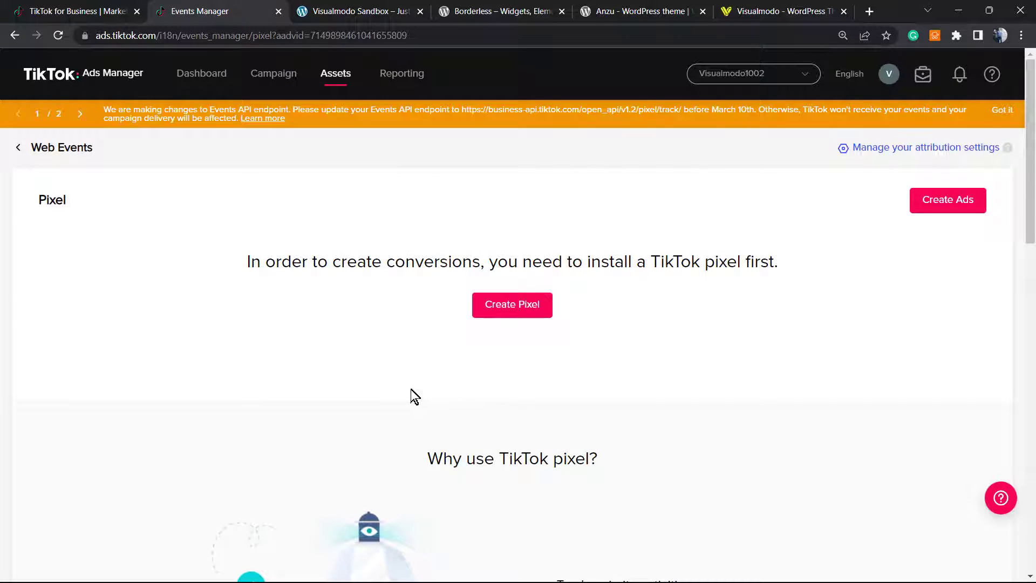
Start creating a new pixel from the Web Events page.
triple_click(278, 264)
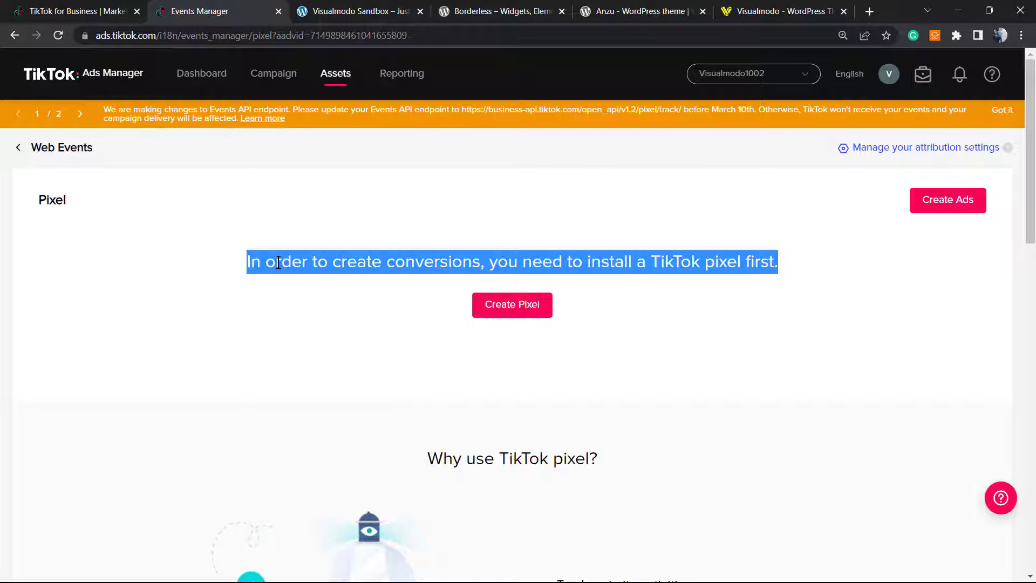
double_click(495, 264)
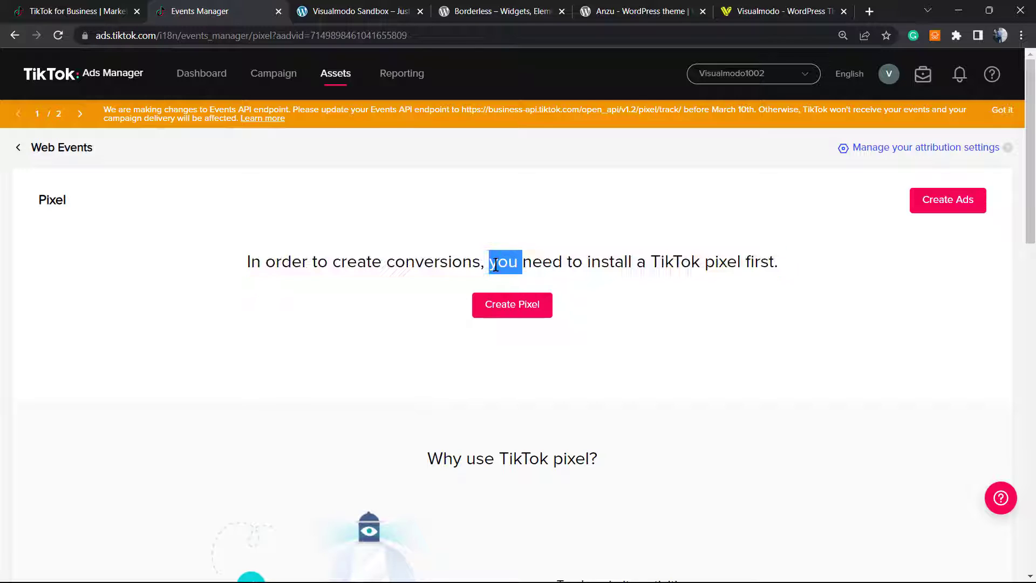
click(492, 264)
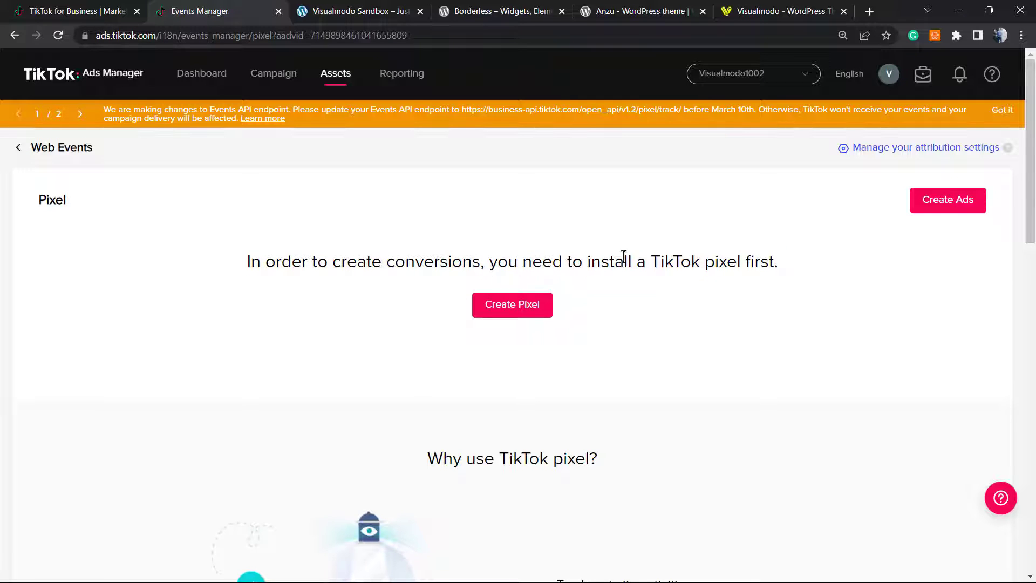
triple_click(732, 263)
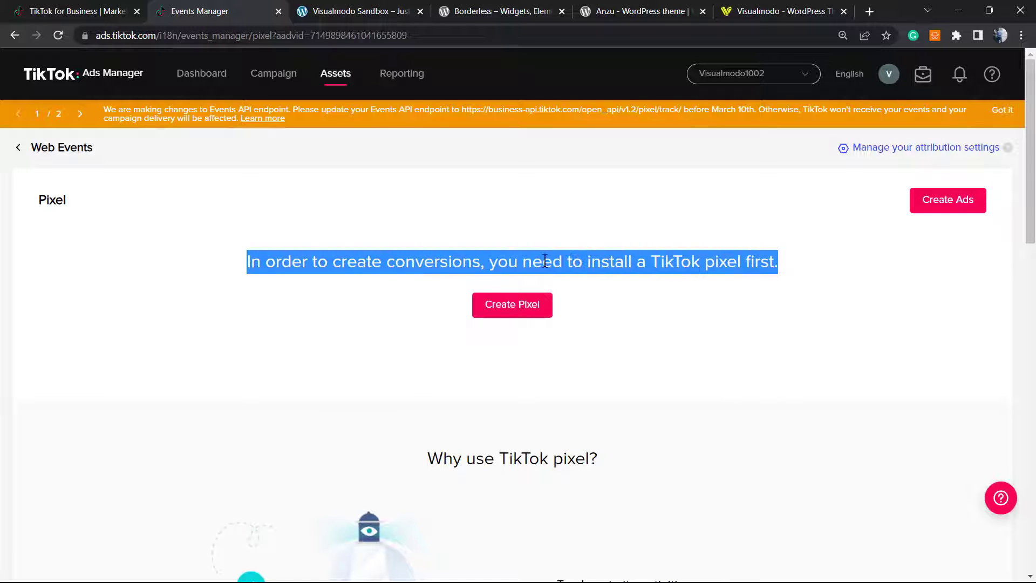
click(499, 305)
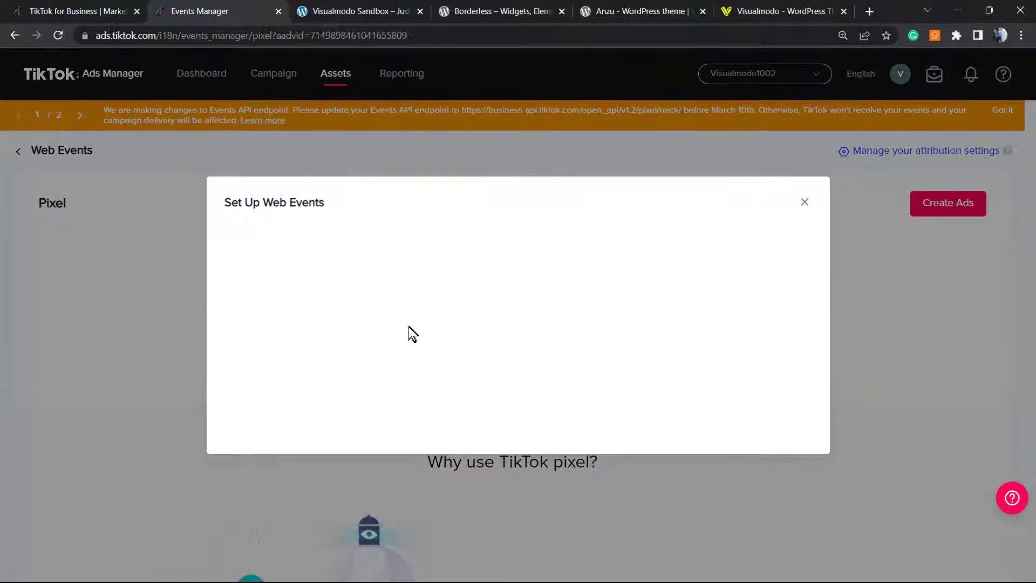
Name the pixel 'Tutorial', choose the TikTok Pixel connection method, and continue.
click(289, 229)
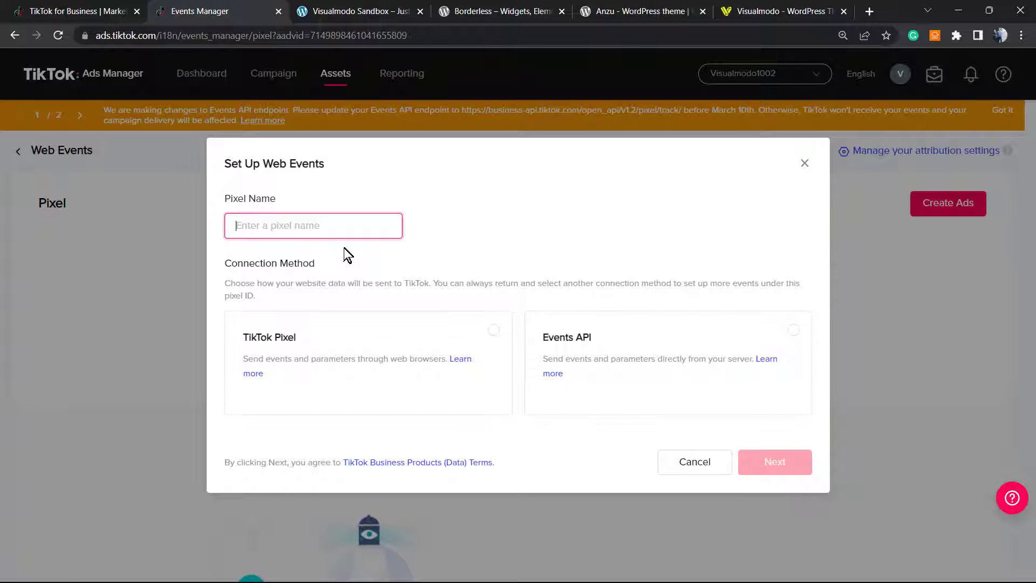
text(Tutorial)
click(413, 276)
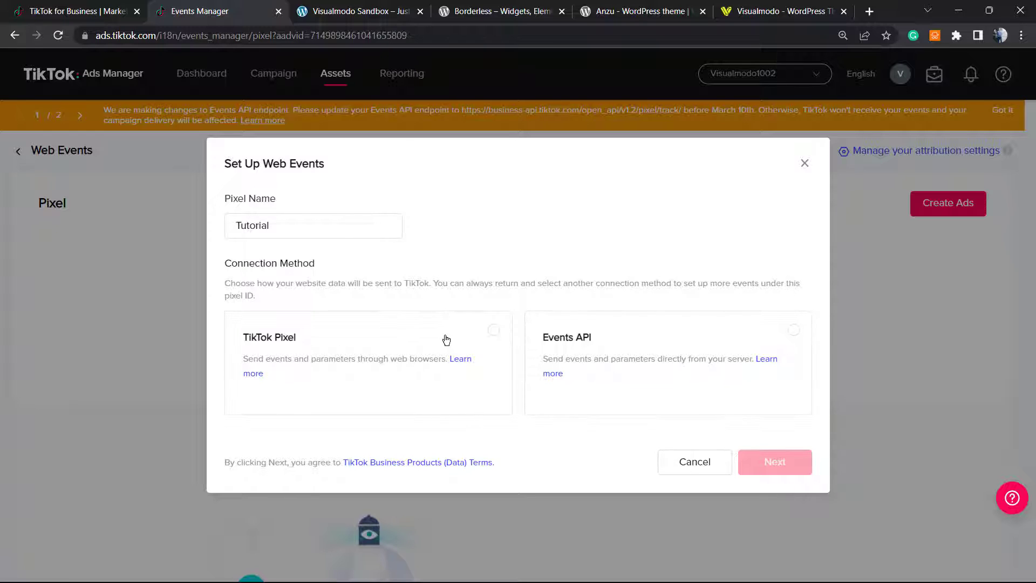
click(466, 340)
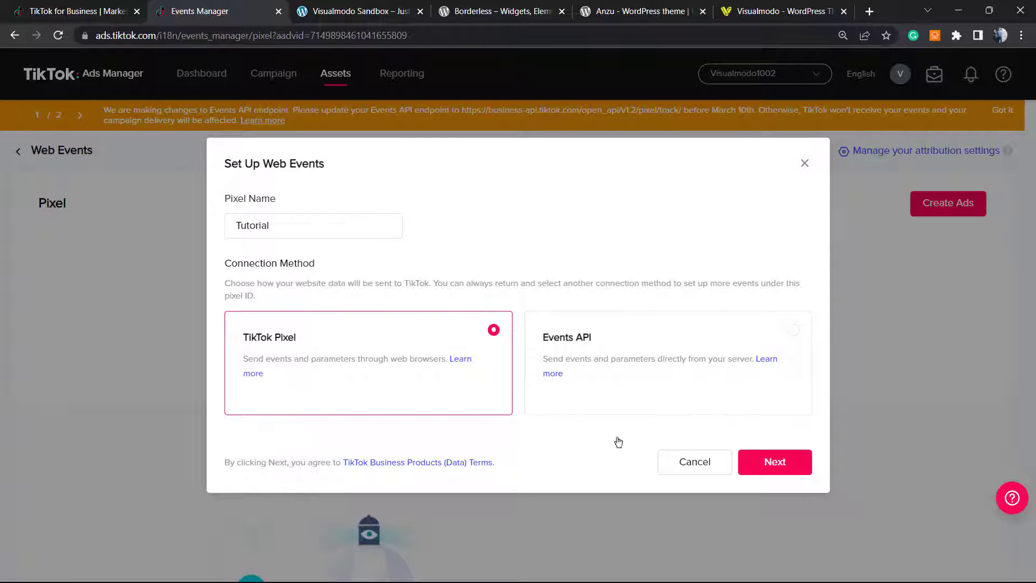
click(769, 473)
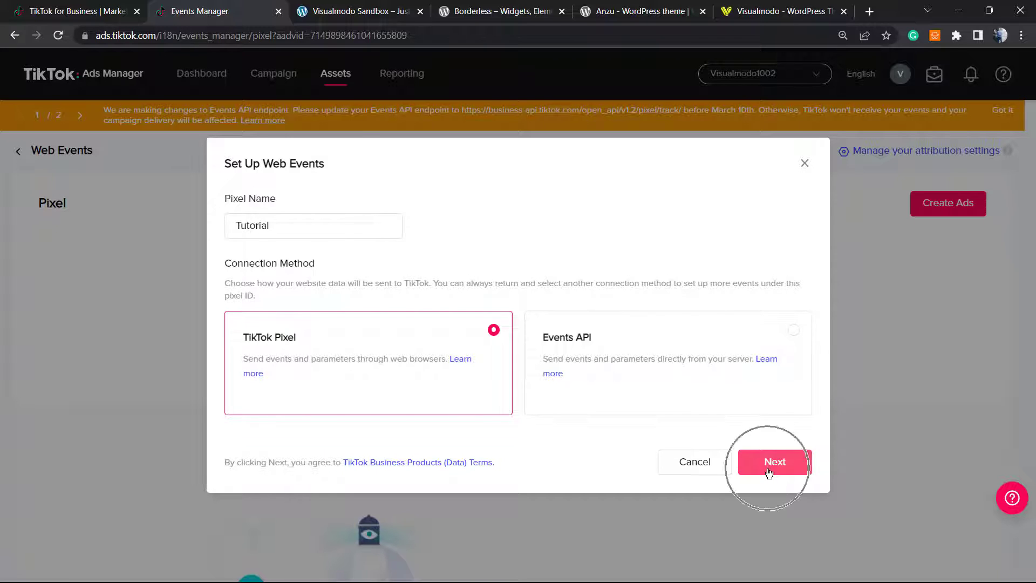
click(770, 470)
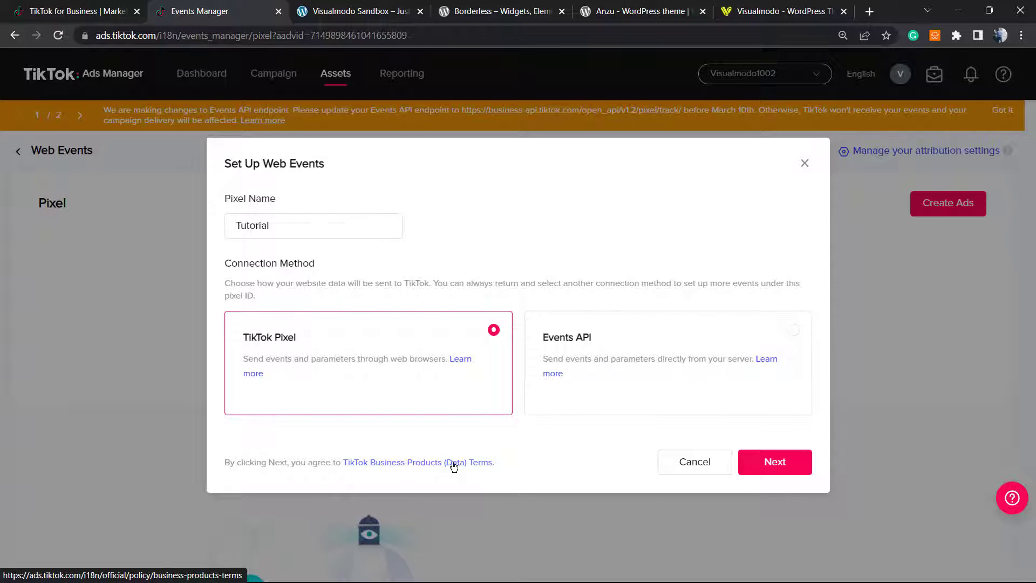
click(771, 463)
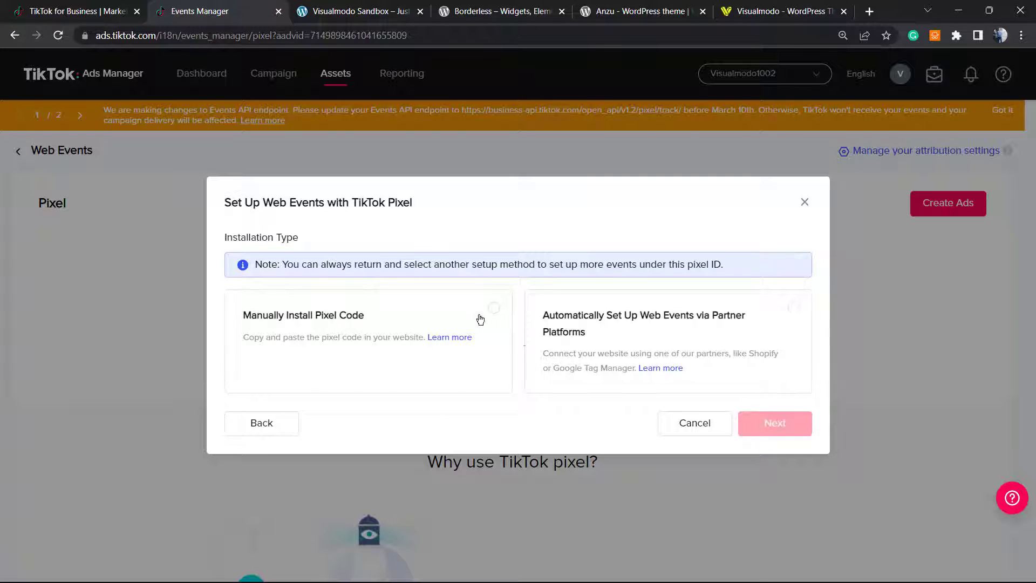
Choose manual code installation with the Custom Code setup method and create the pixel.
click(458, 315)
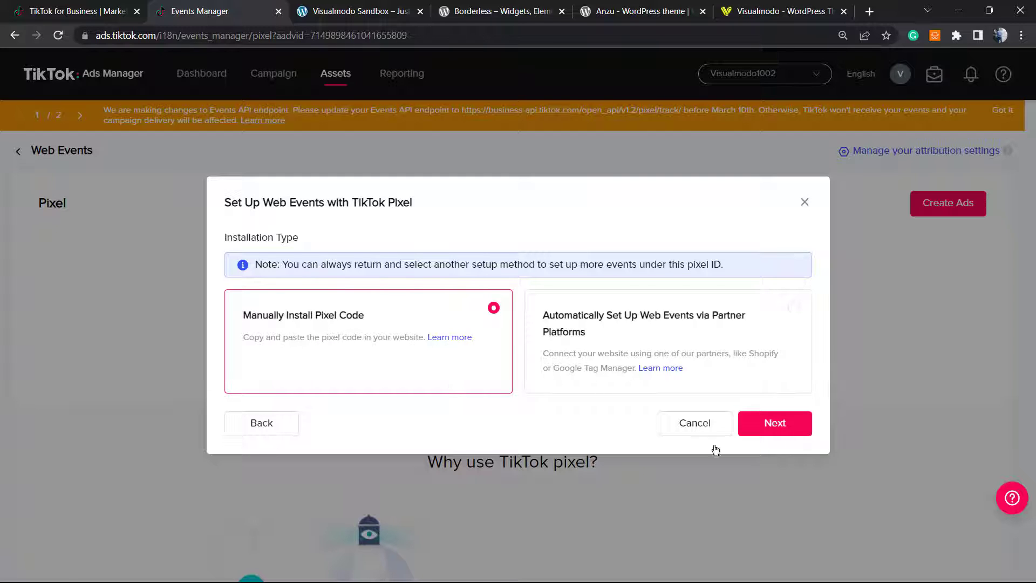
click(783, 429)
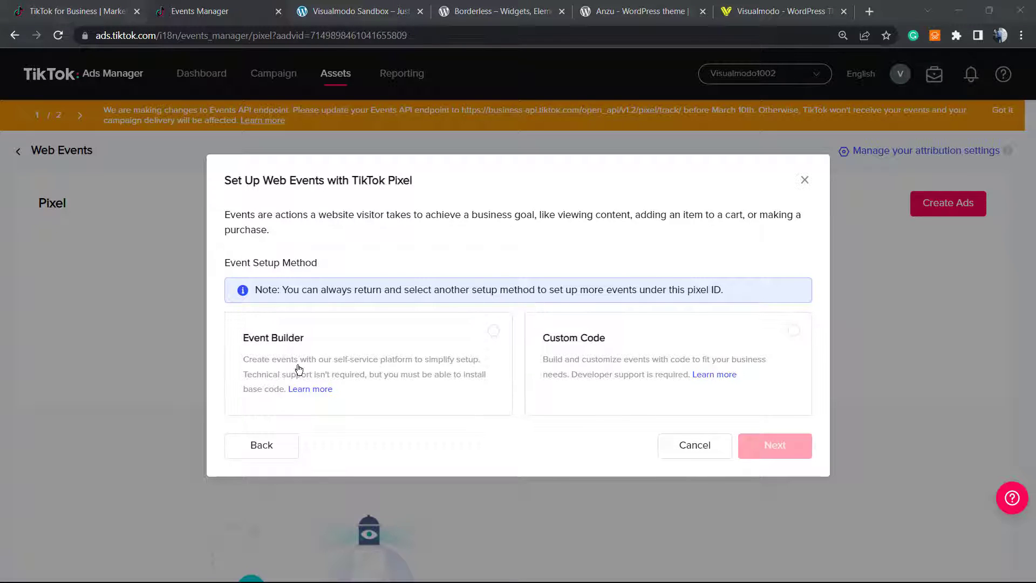
click(671, 368)
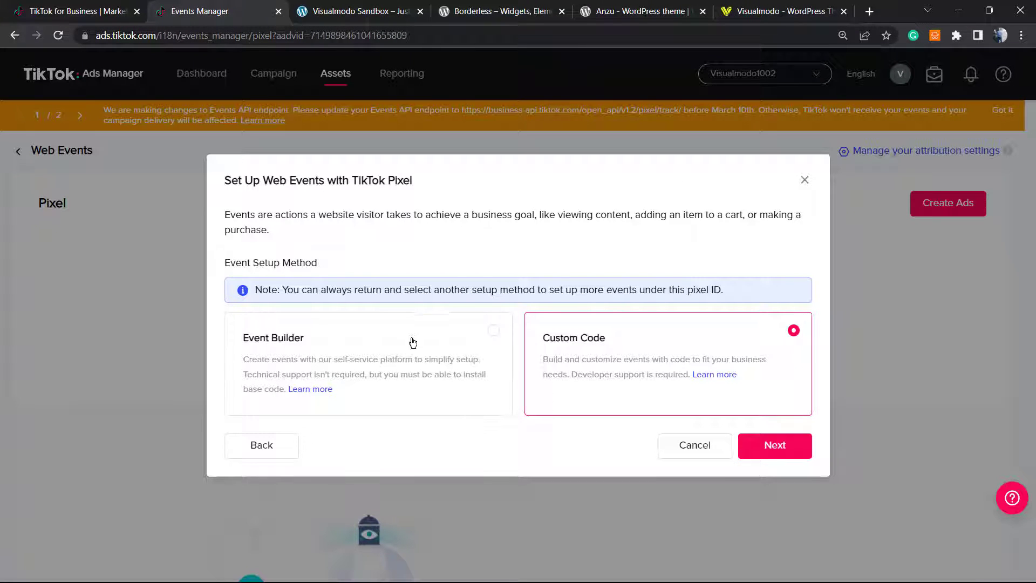
click(752, 446)
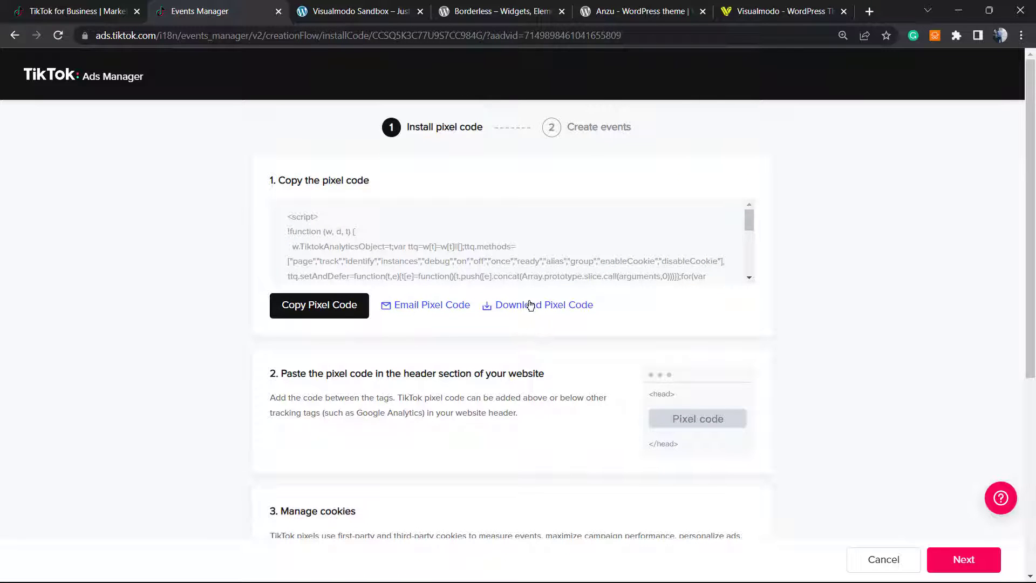
Copy the pixel base code and switch to the Visualmodo Sandbox WordPress tab.
click(296, 311)
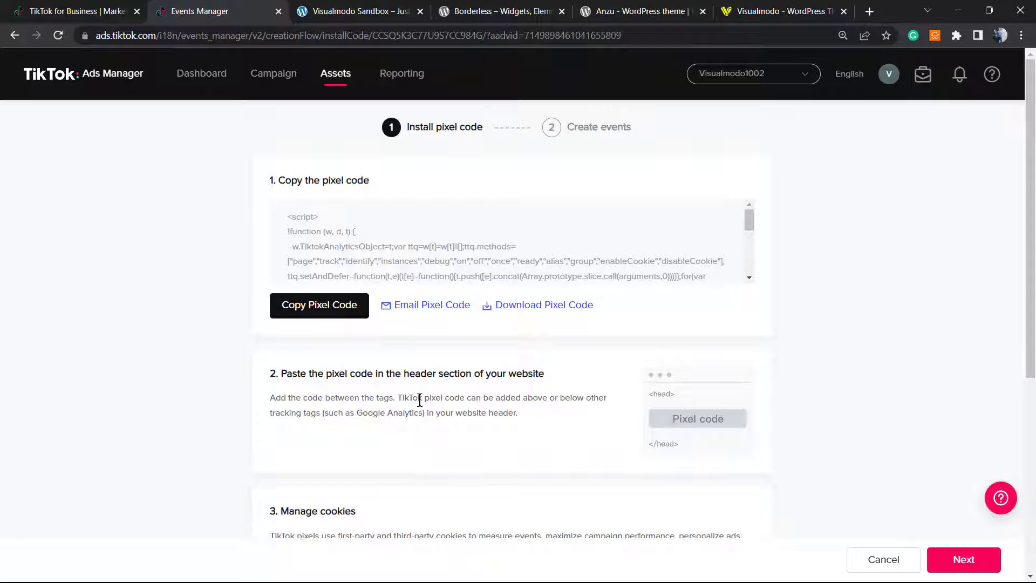
scroll(420, 400, down, 2)
scroll(439, 407, up, 2)
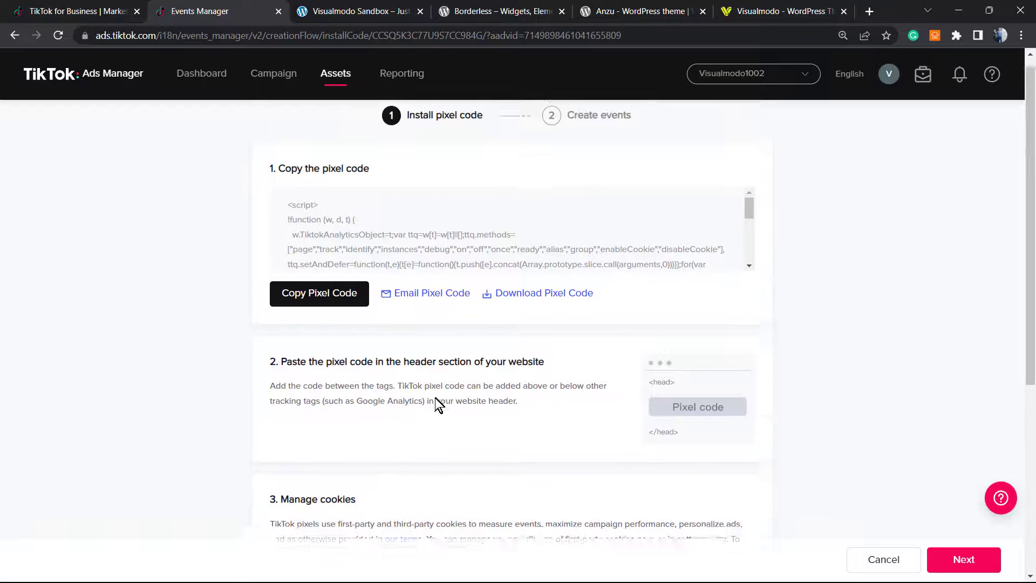
click(306, 308)
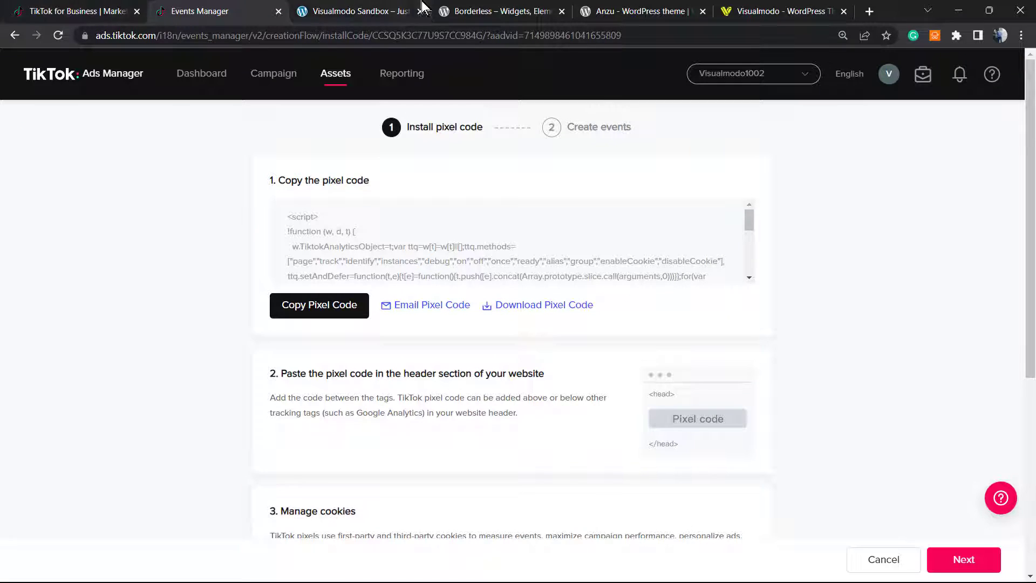
click(365, 7)
Go to the WordPress admin Dashboard and open Visualmodo's Theme Options page.
mouse_move(63, 60)
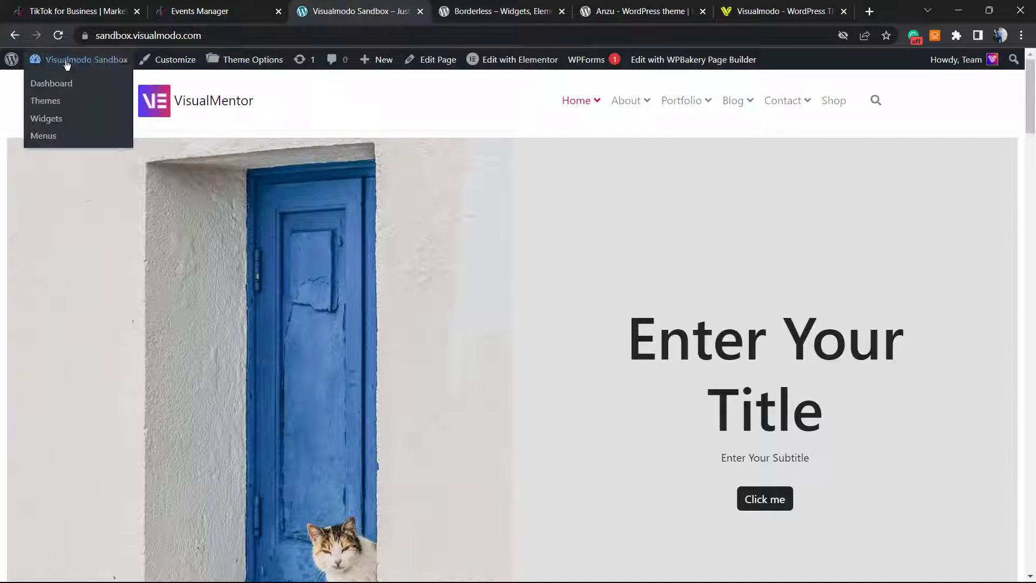
click(51, 84)
scroll(410, 273, up, 3)
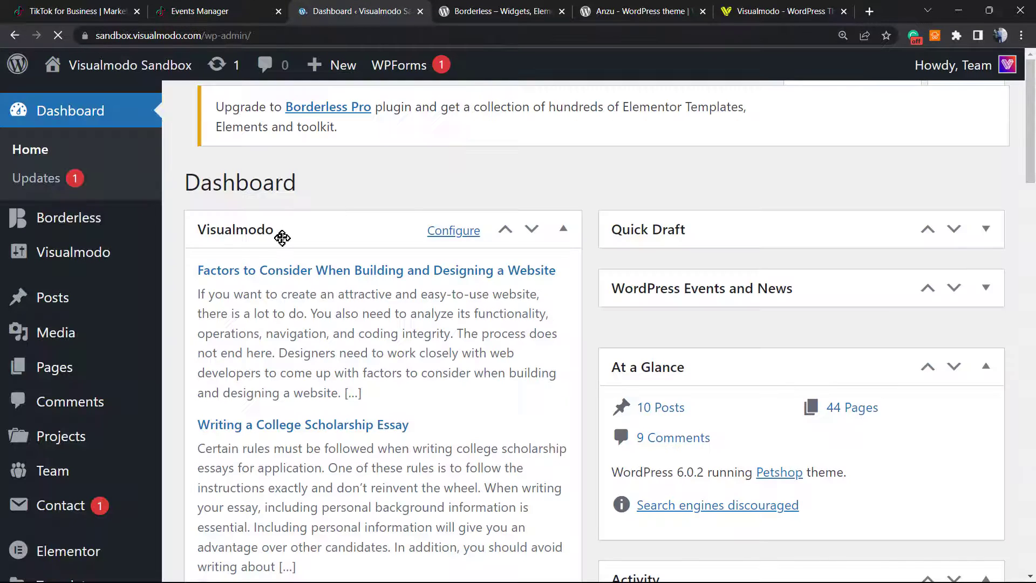
mouse_move(122, 266)
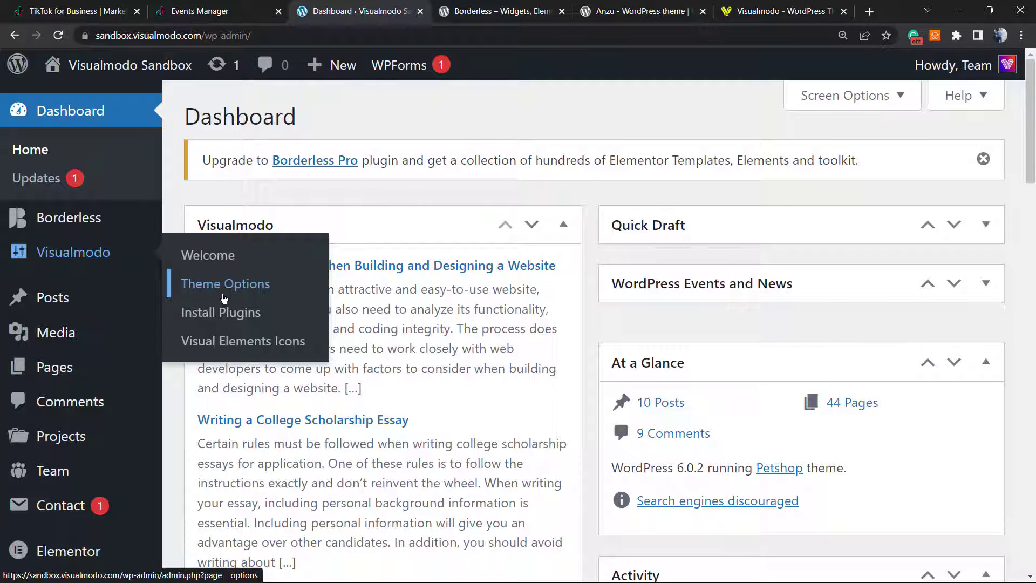
click(233, 289)
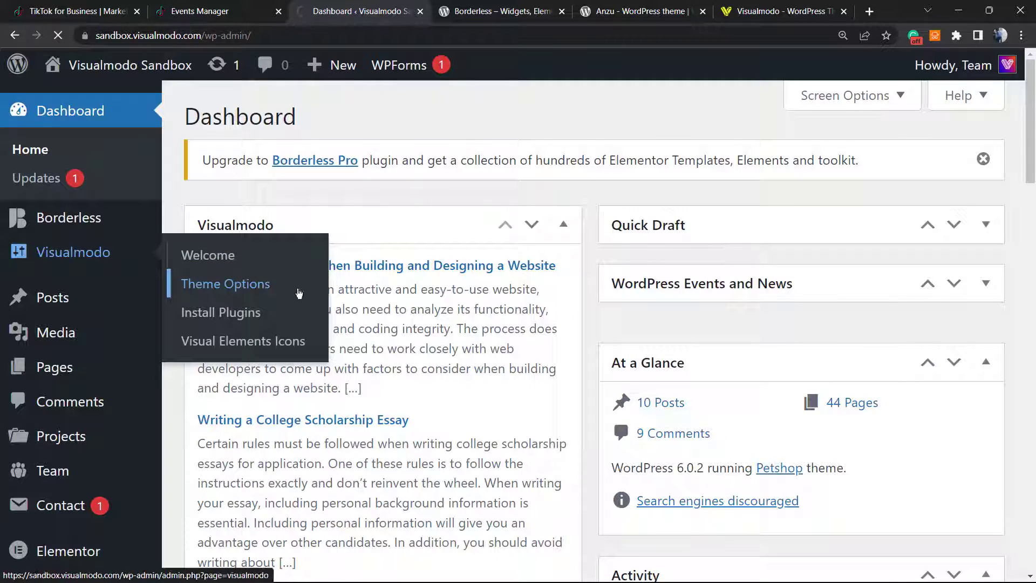
Paste the TikTok pixel into the Custom Code section's Google Analytics Code box.
scroll(324, 324, down, 5)
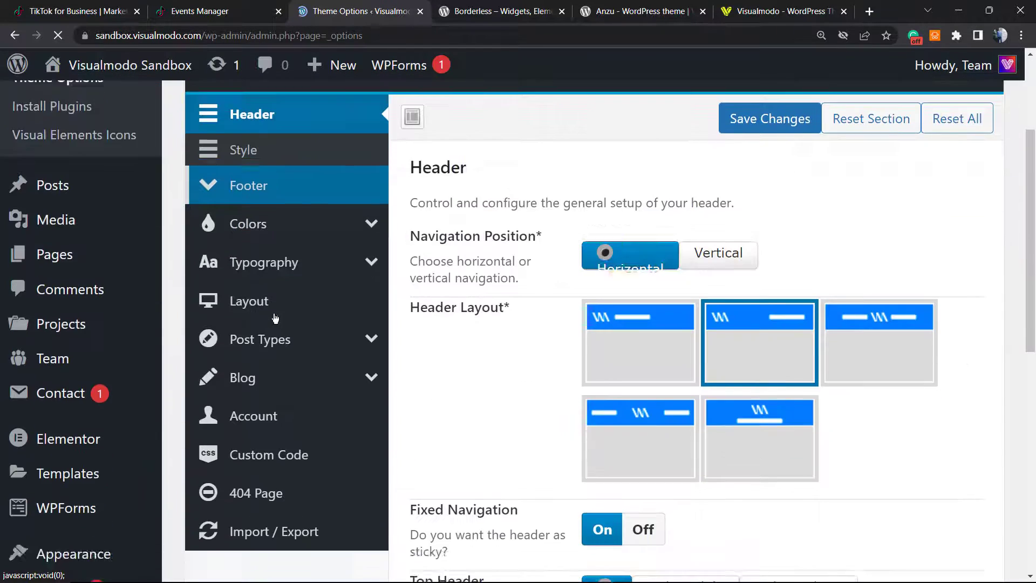
click(303, 448)
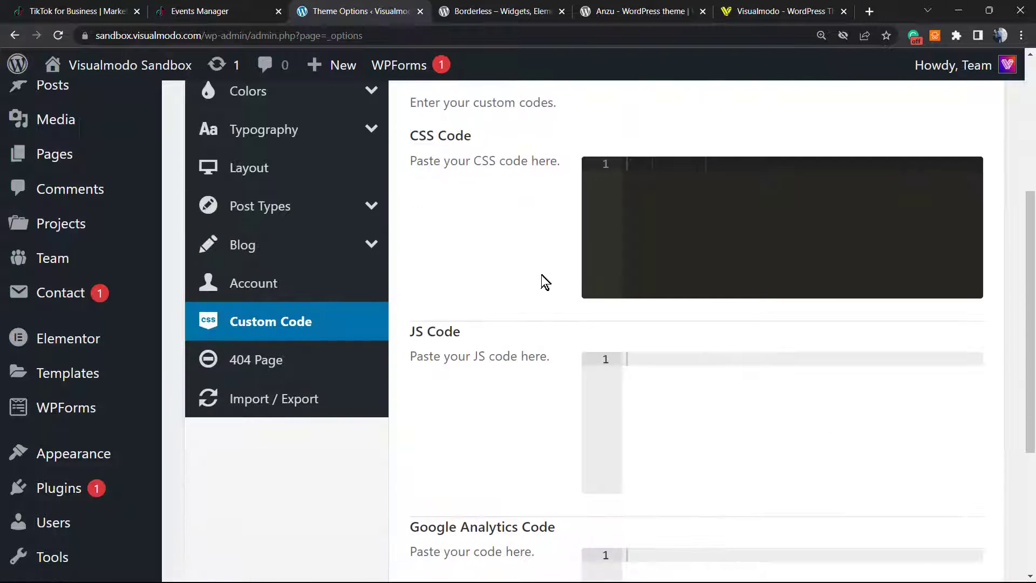
scroll(512, 246, down, 4)
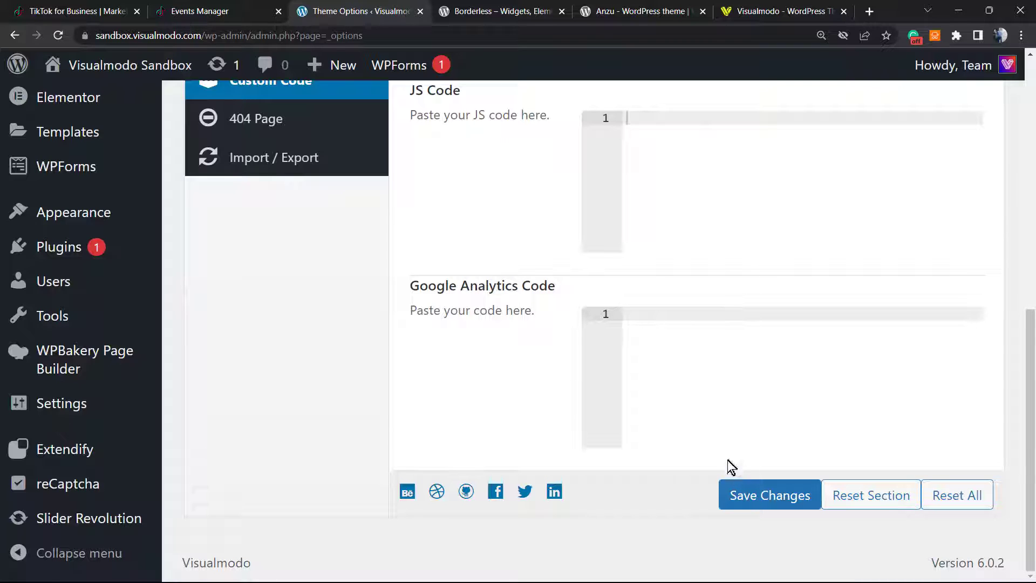
key(ctrl+v)
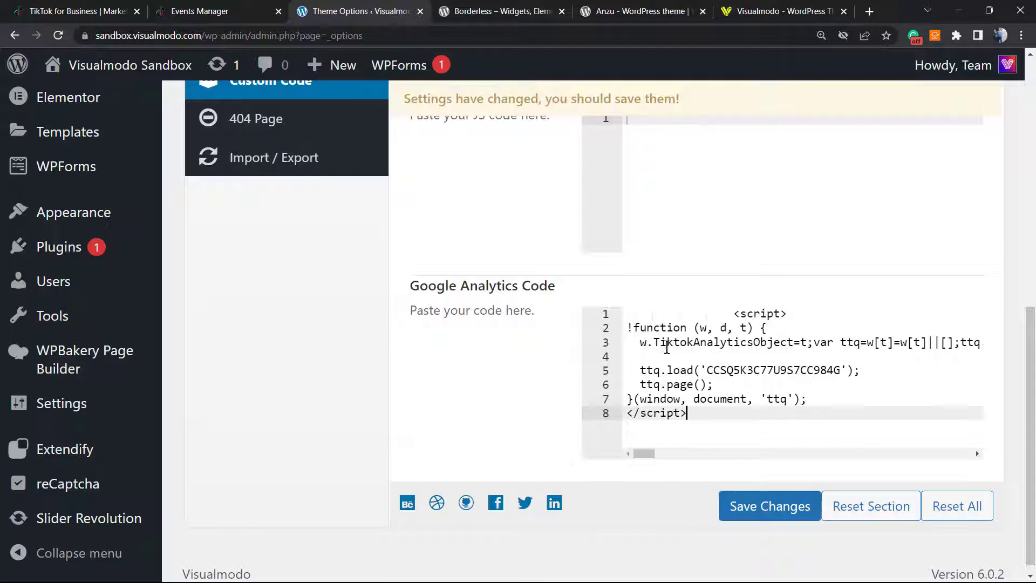
scroll(594, 351, up, 3)
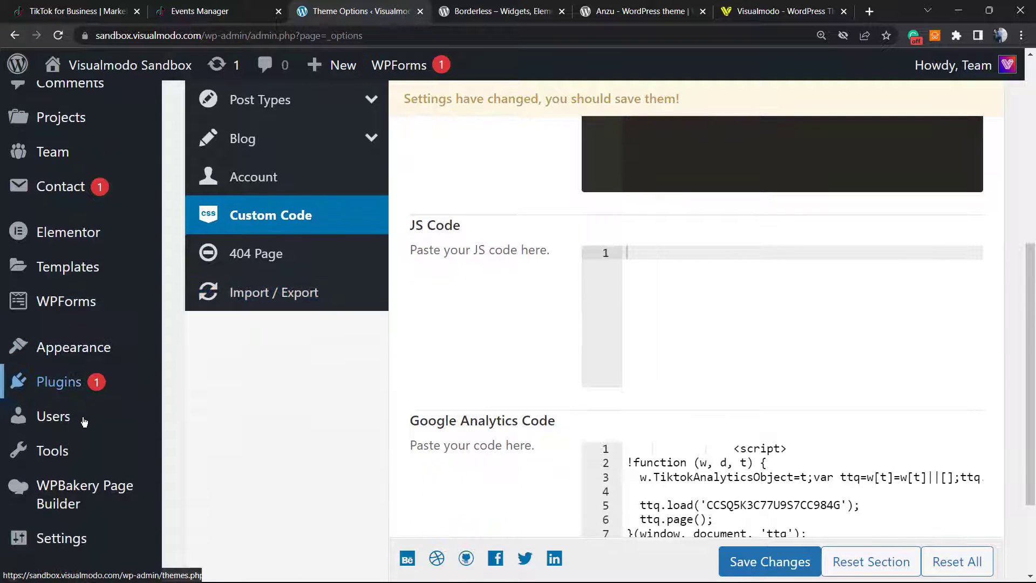
mouse_move(52, 374)
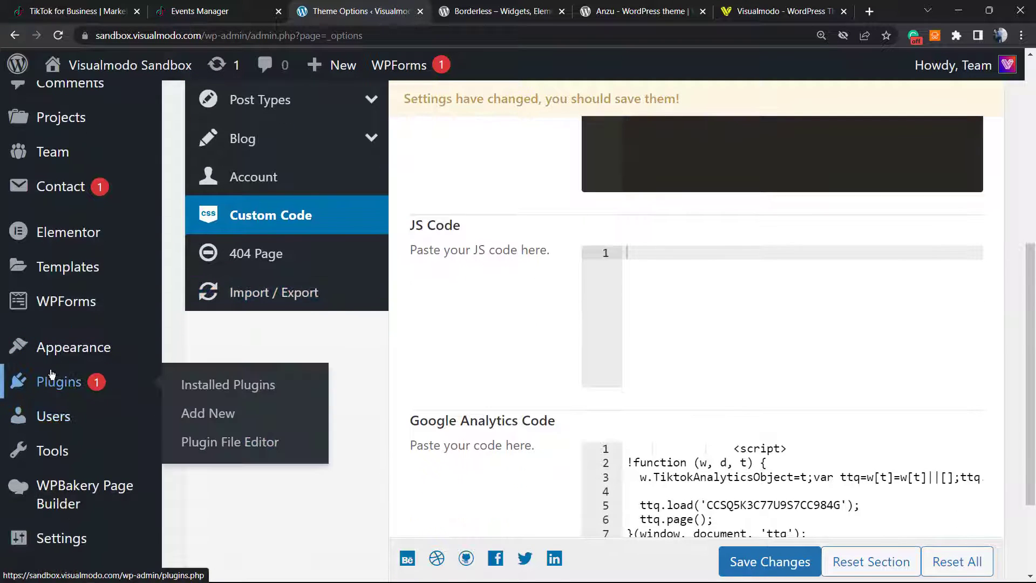
Leave Theme Options without saving and search new plugins for 'wp co'.
click(236, 420)
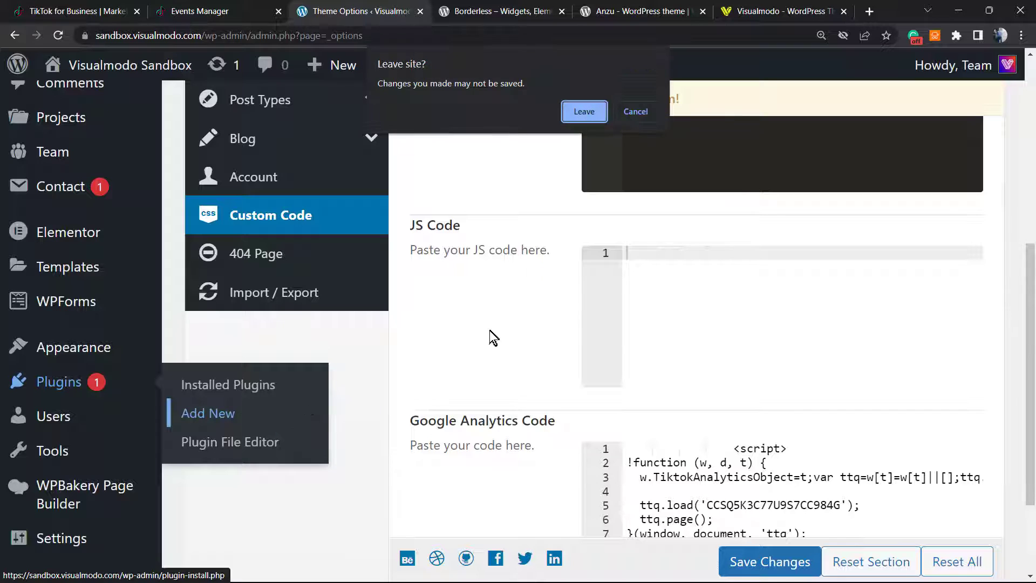
click(583, 111)
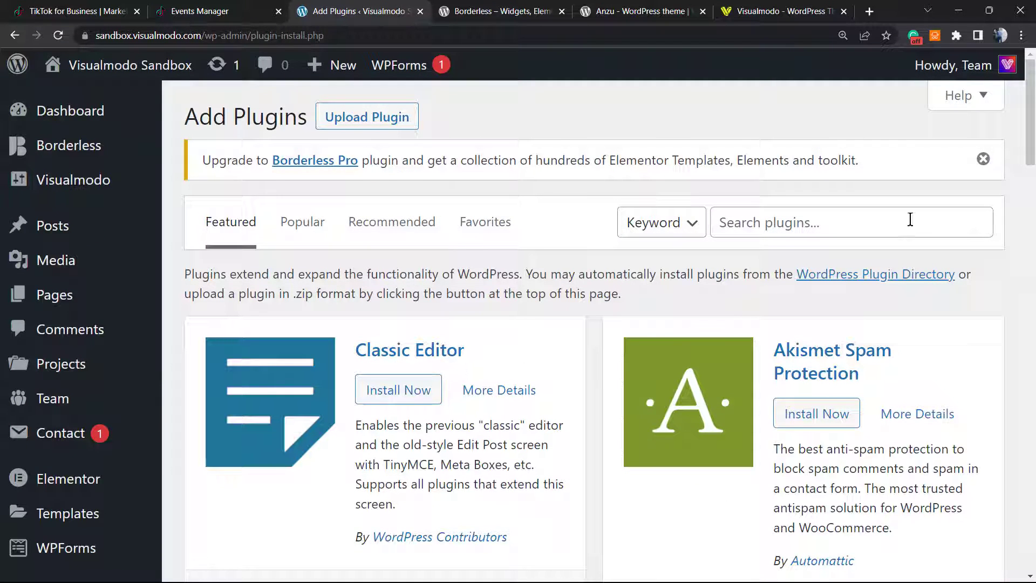
click(842, 222)
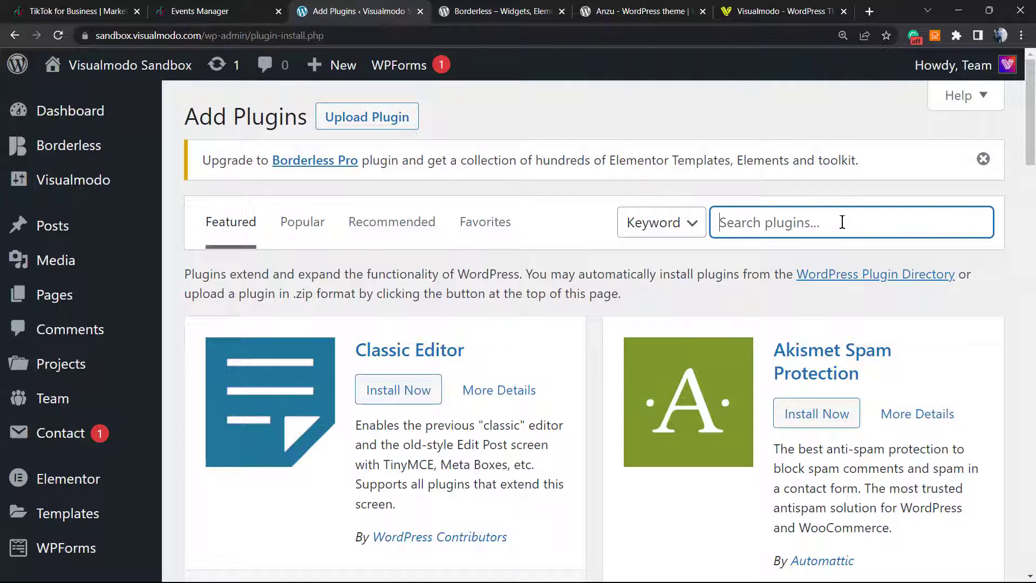
text(wp)
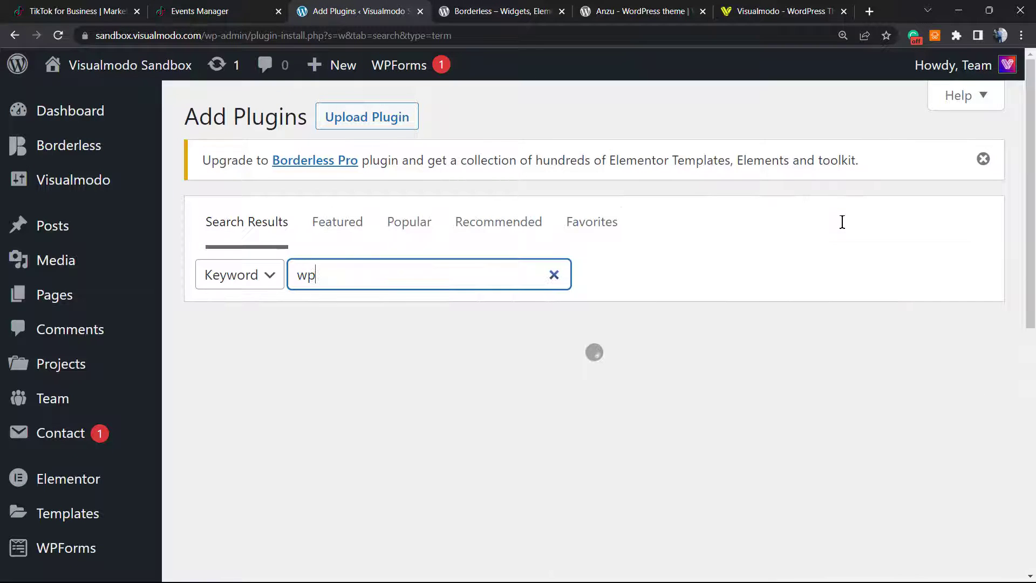
text( code)
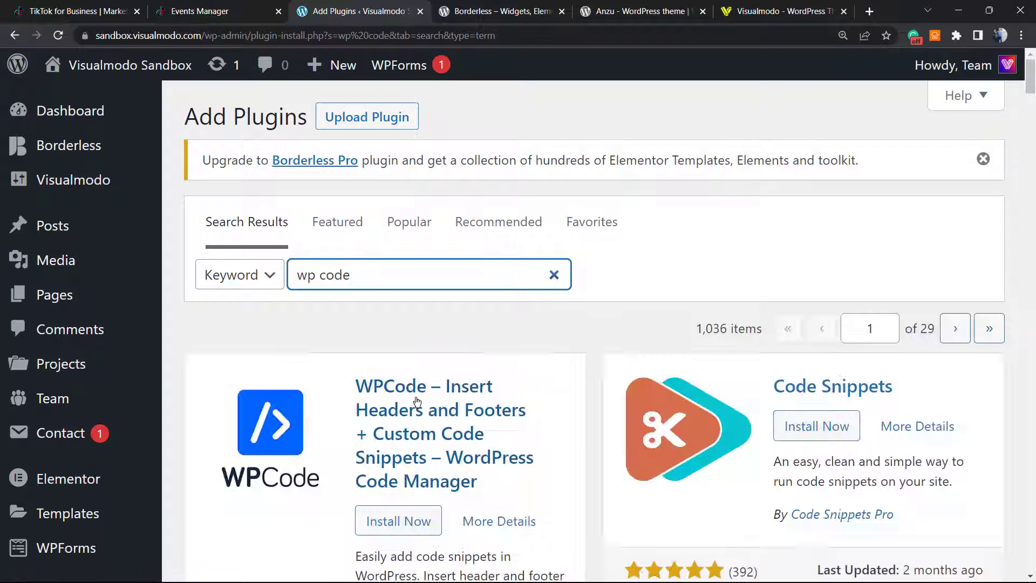
Install and activate the WPCode – Insert Headers and Footers plugin.
scroll(451, 378, down, 2)
click(386, 389)
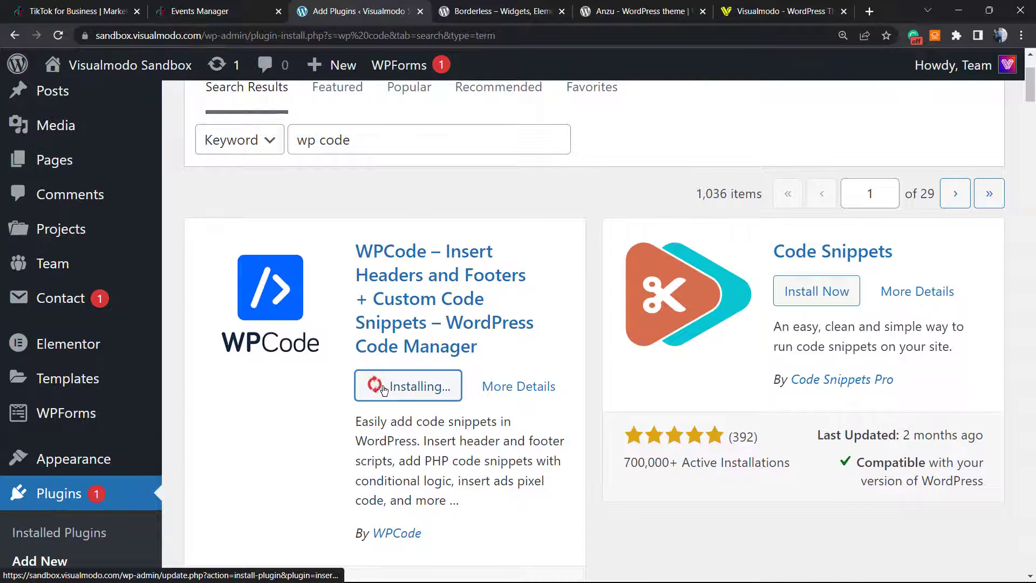
key(ctrl+minus)
scroll(432, 301, up, 2)
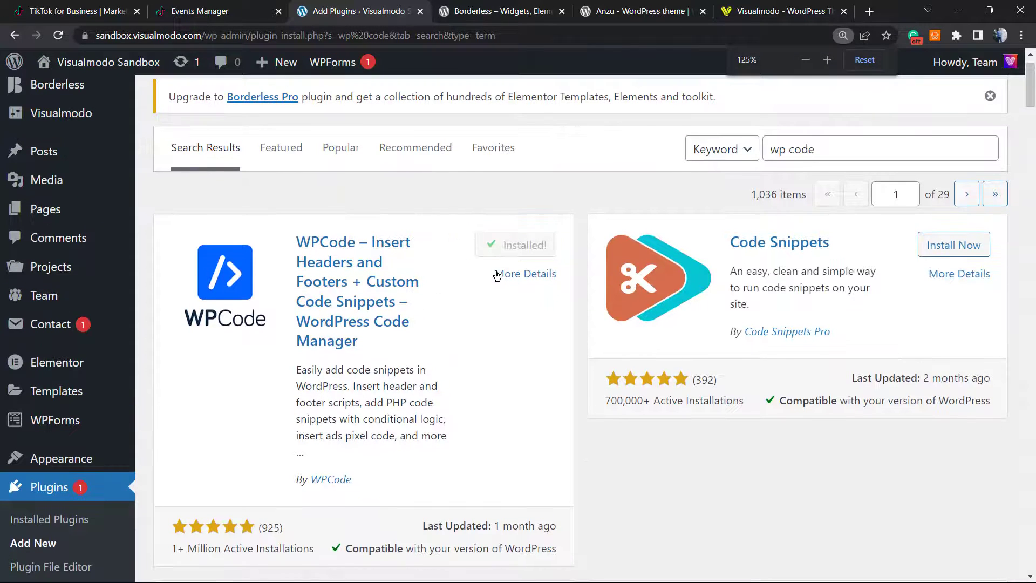
click(511, 253)
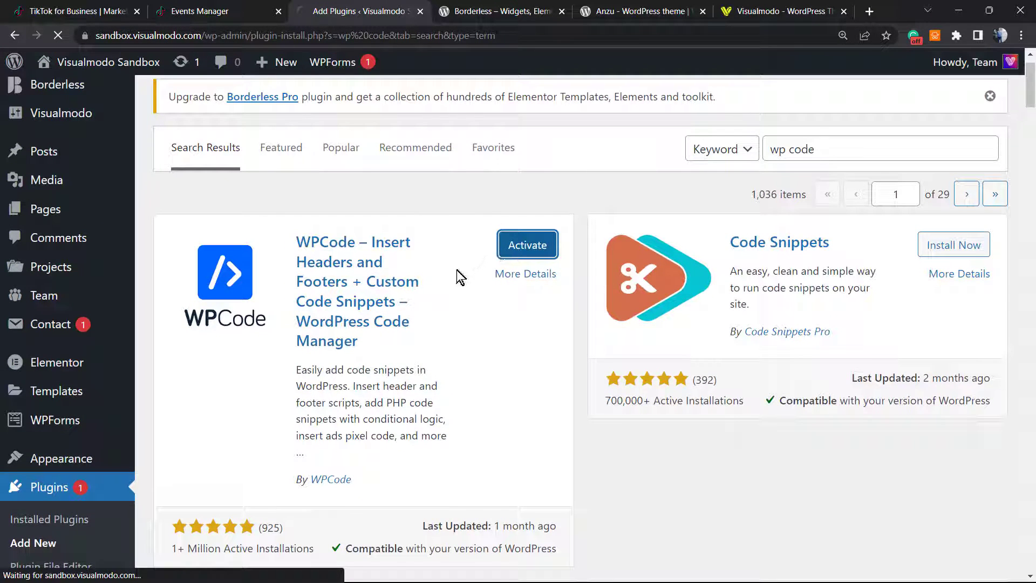
mouse_move(37, 340)
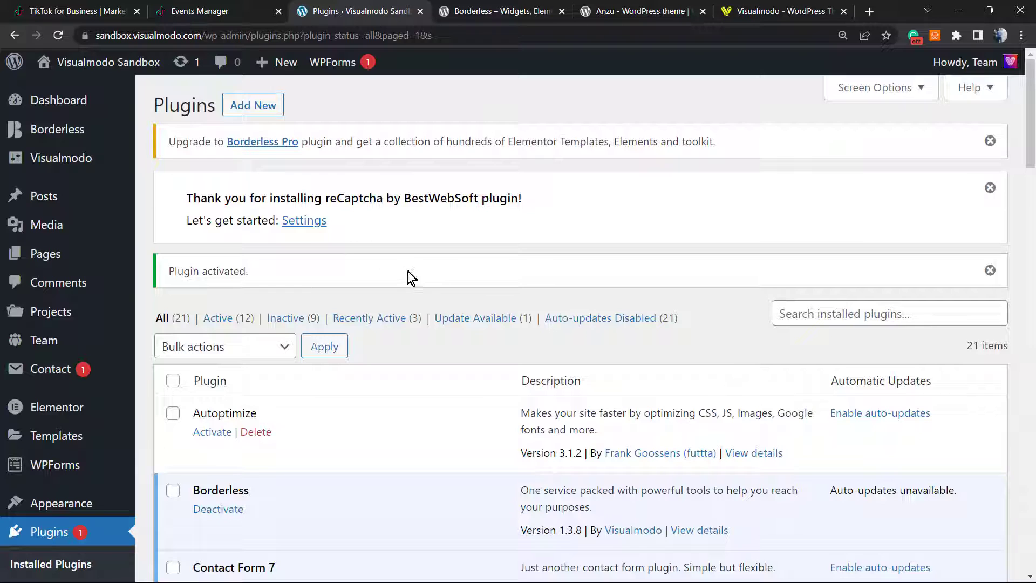
Open WPCode's Add Snippet page.
scroll(259, 328, down, 3)
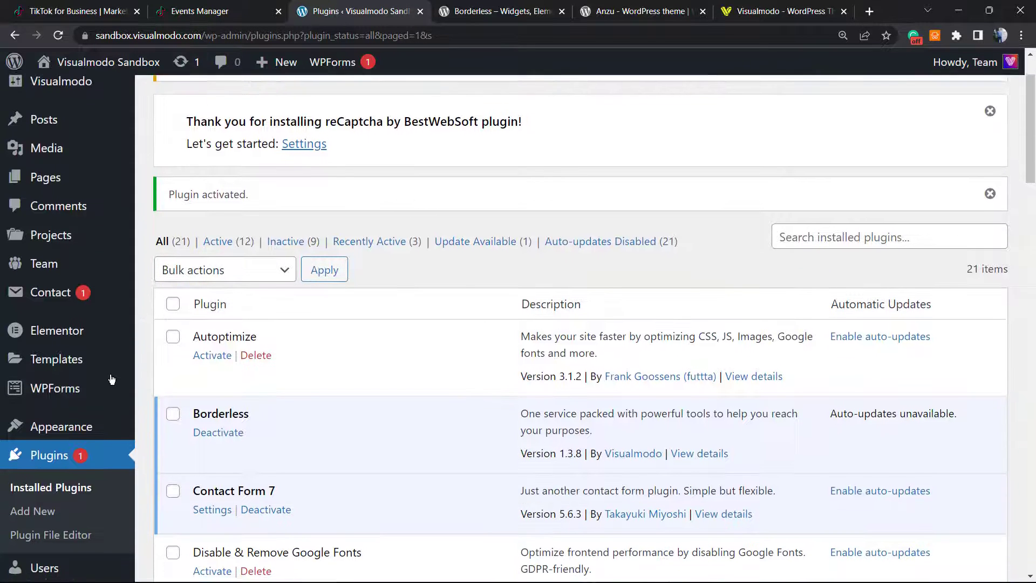
scroll(104, 392, down, 3)
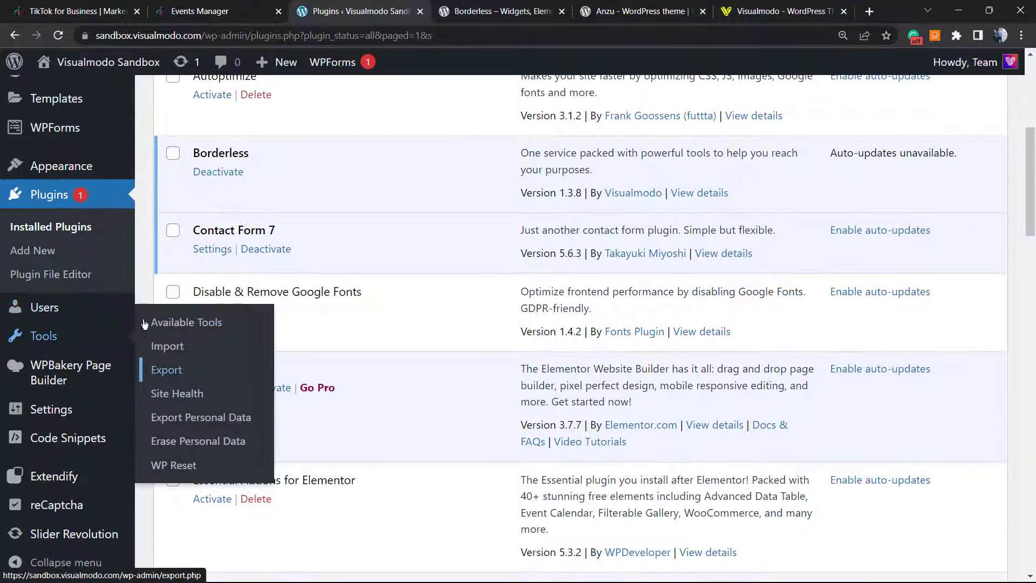
mouse_move(60, 439)
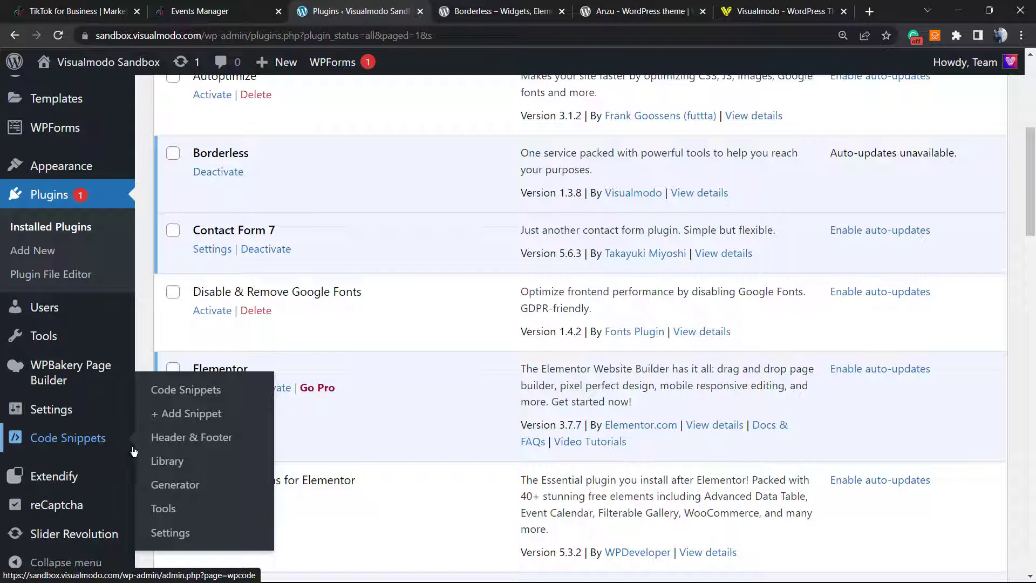
click(180, 417)
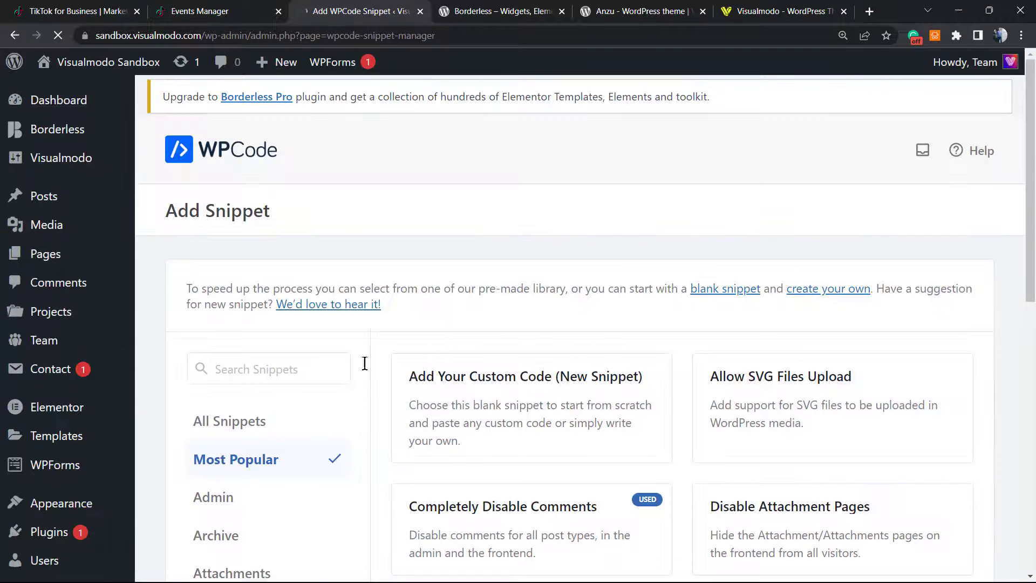
Use the Add Your Custom Code card to start a blank custom snippet.
scroll(378, 317, down, 6)
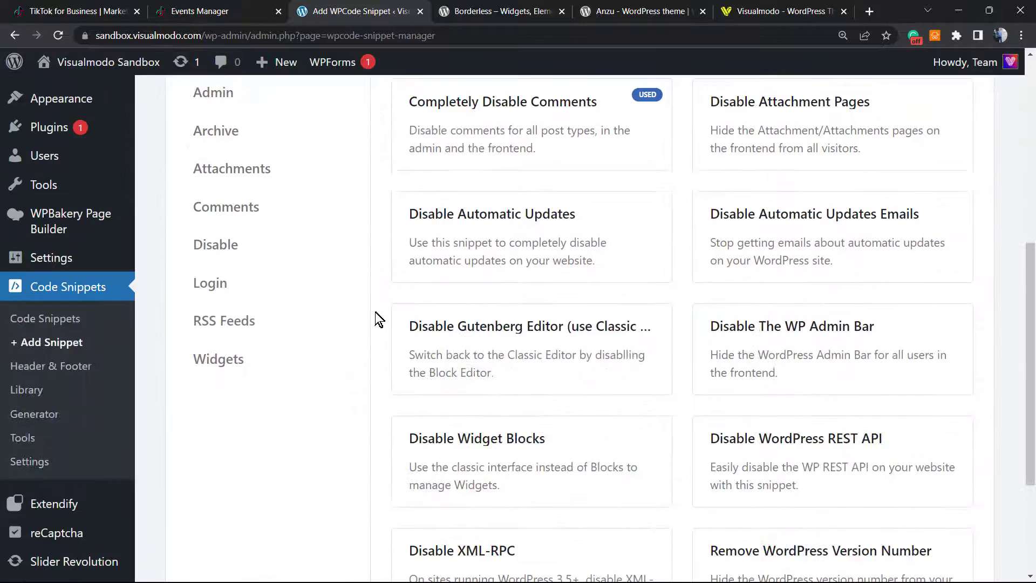
scroll(375, 320, up, 5)
mouse_move(507, 397)
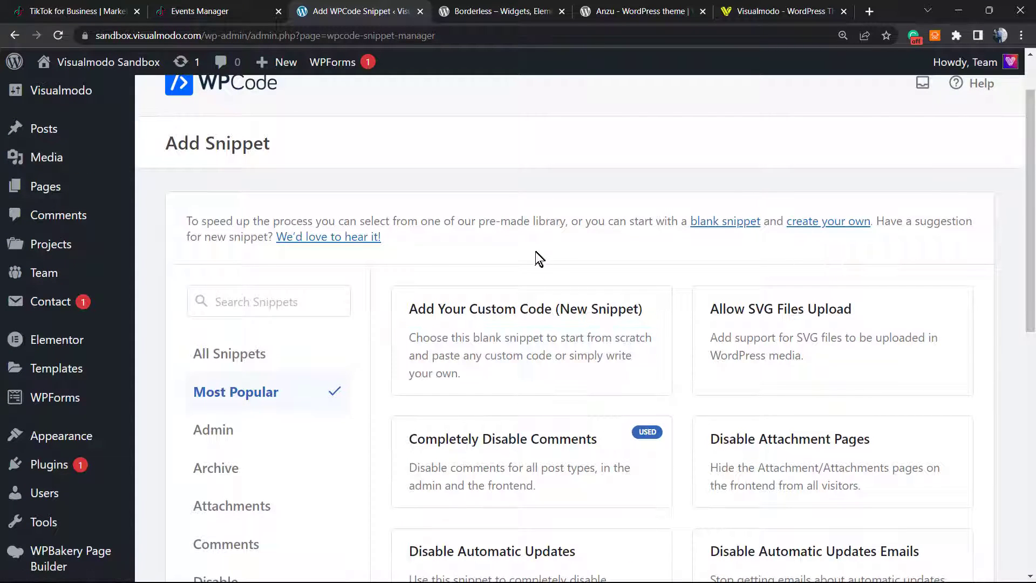
mouse_move(488, 372)
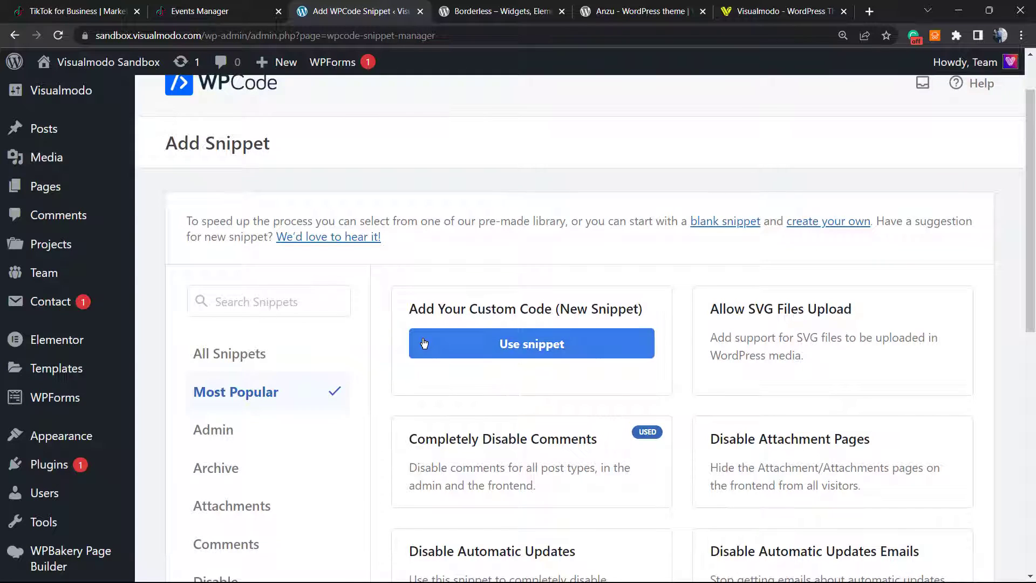
scroll(428, 344, down, 1)
scroll(428, 344, down, 1)
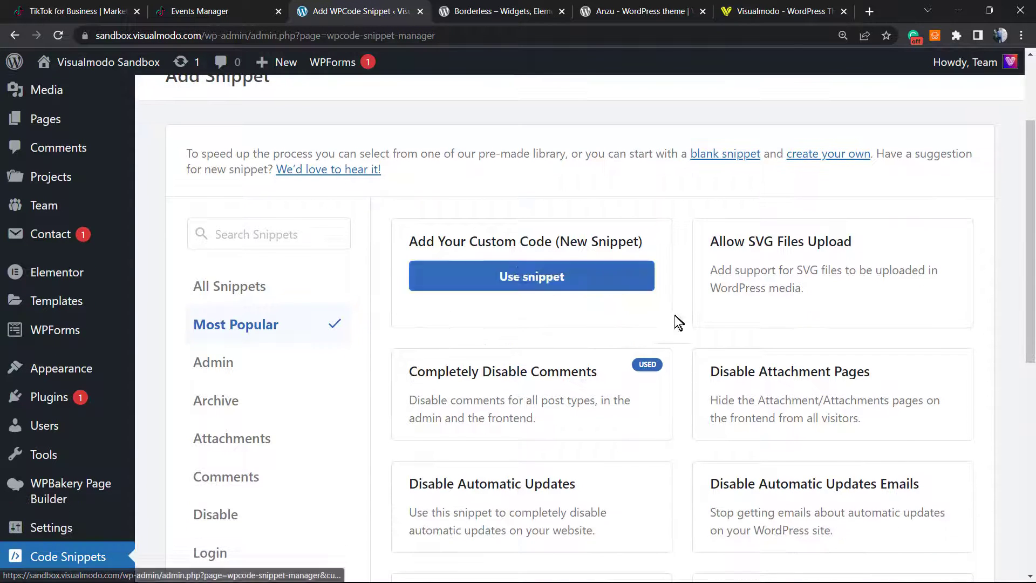
click(495, 281)
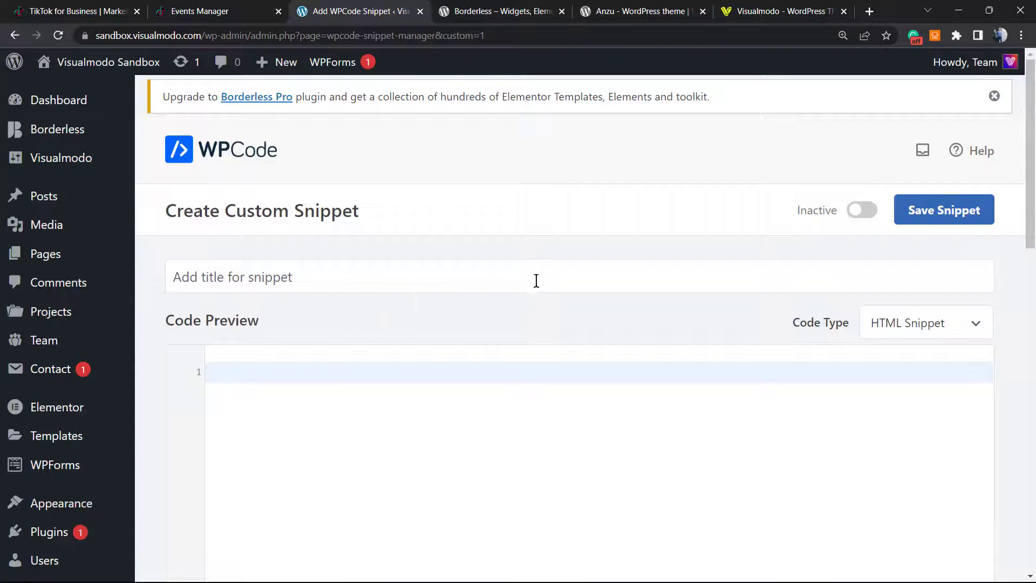
Make the new snippet active as an HTML Snippet inserted in the Site Wide Header.
click(864, 213)
click(864, 211)
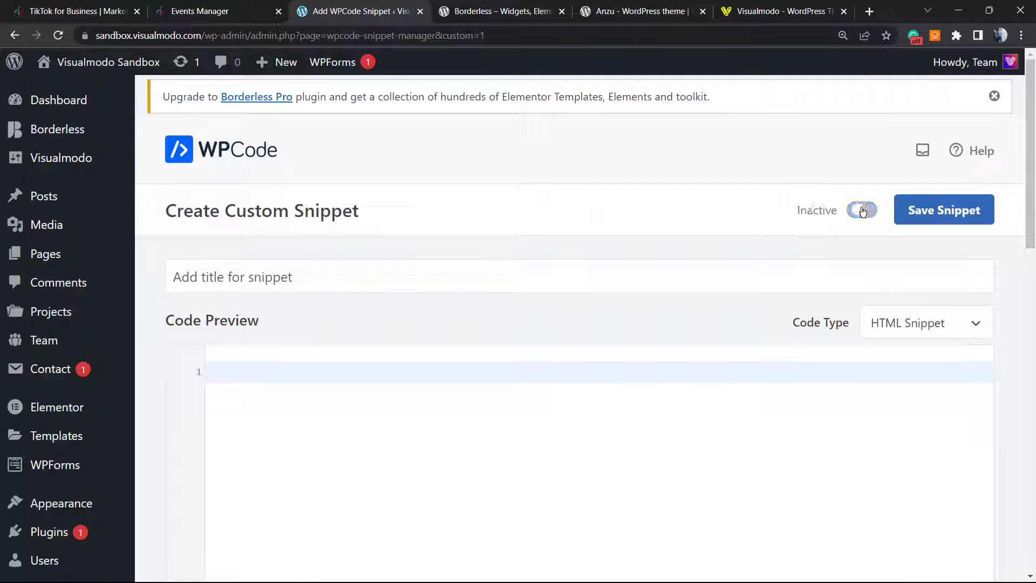
click(864, 211)
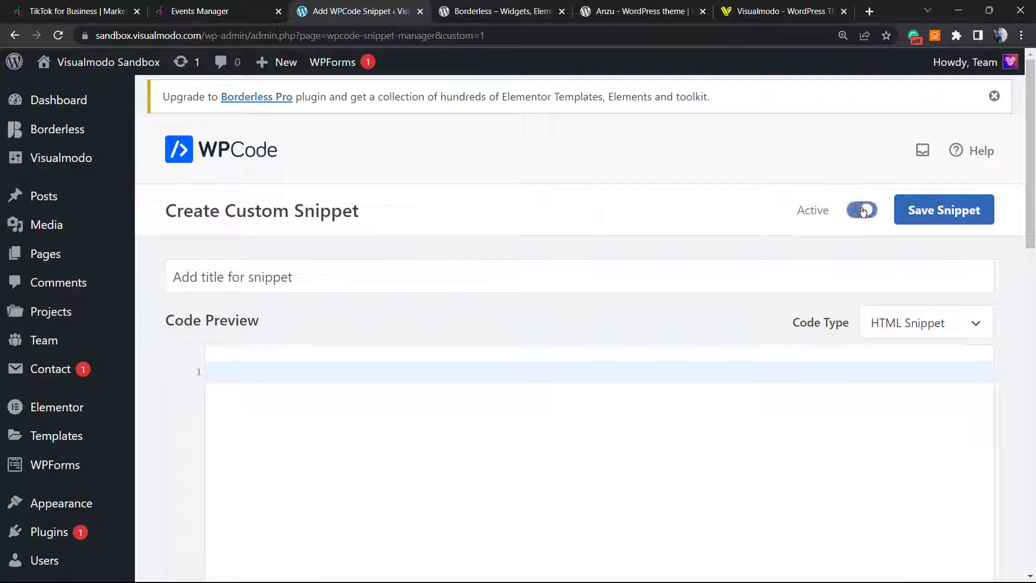
click(904, 323)
click(907, 348)
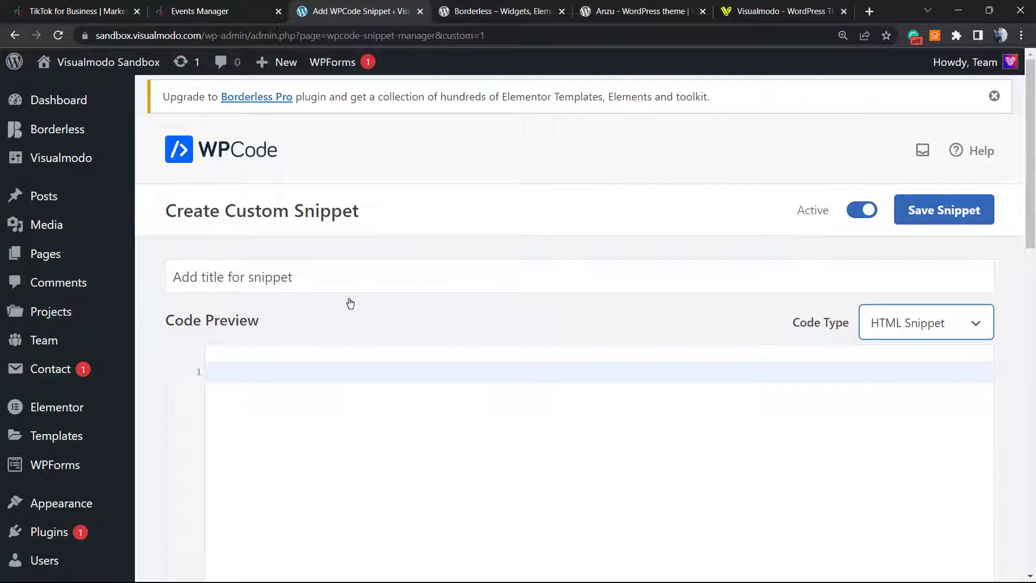
scroll(324, 301, down, 8)
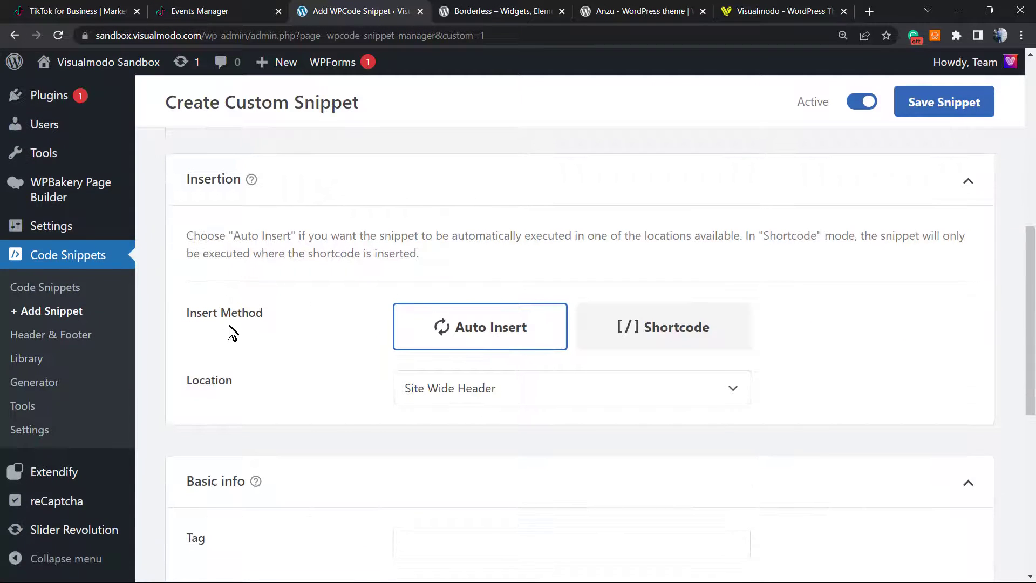
click(491, 399)
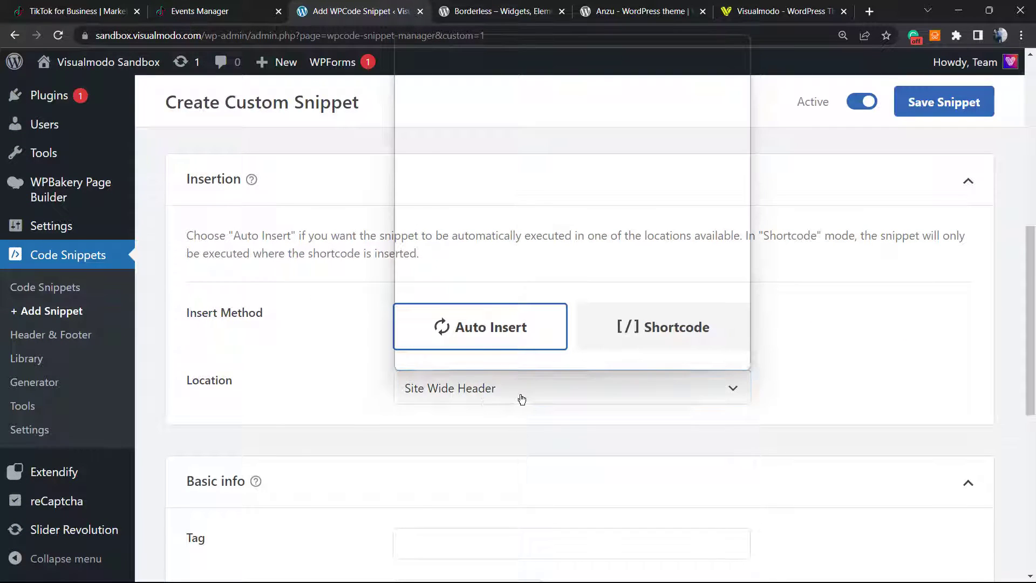
click(523, 399)
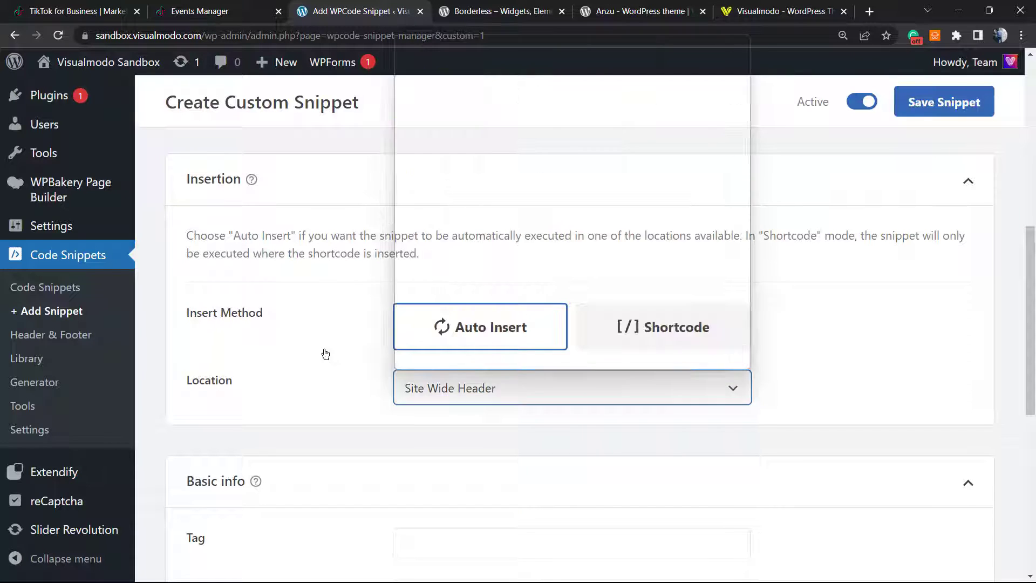
scroll(321, 351, up, 5)
Paste the TikTok pixel script, save the snippet, and go to the Header & Footer page.
text(<script> !function (w, d, t) {   w.TiktokAnalyticsObject=t;var ttq=w[t]=w[t]||[];ttq.methods=["page","track","identify","instances","debug","on","off","once","ready","alias","group","enableCookie","disableCookie"],ttq.setAndDefer=function(t,e){t[e]=function(){t.push([e].concat(Array.prototype.slice.call(arguments,0)))}};for(var i=0;i<ttq.methods.length;i++)ttq.setAndDefer(ttq,ttq.methods[i]);ttq.instance=function(t){for(var e=ttq._i[t]||[],n=0;n<ttq.methods.length;n++)ttq.setAndDefer(e,ttq.methods[n]);return e},ttq.load=function(e,n){var i="https://analytics.tiktok.com/i18n/pixel/events.js";ttq._i=ttq._i||{},ttq._i[e]=[],ttq._i[e]._u=i,ttq._t=ttq._t||{},ttq._t[e]=+new Date,ttq._o=ttq._o||{},ttq._o[e]=n||{};var o=document.createElement("script");o.type="text/javascript",o.async=!0,o.src=i+"?sdkid="+e+"&lib="+t;var a=document.getElementsByTagName("script")[0];a.parentNode.insertBefore(o,a)};    ttq.load('CCSQ5K3C77U9S7CC984G');   ttq.page(); }(window, document, 'ttq'); </script>)
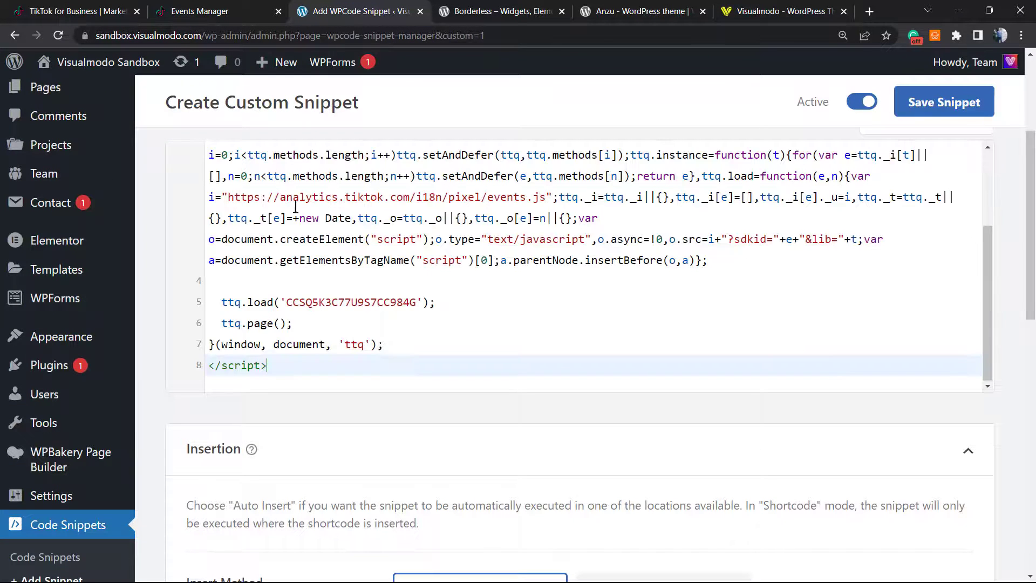
scroll(317, 235, up, 5)
scroll(184, 318, down, 10)
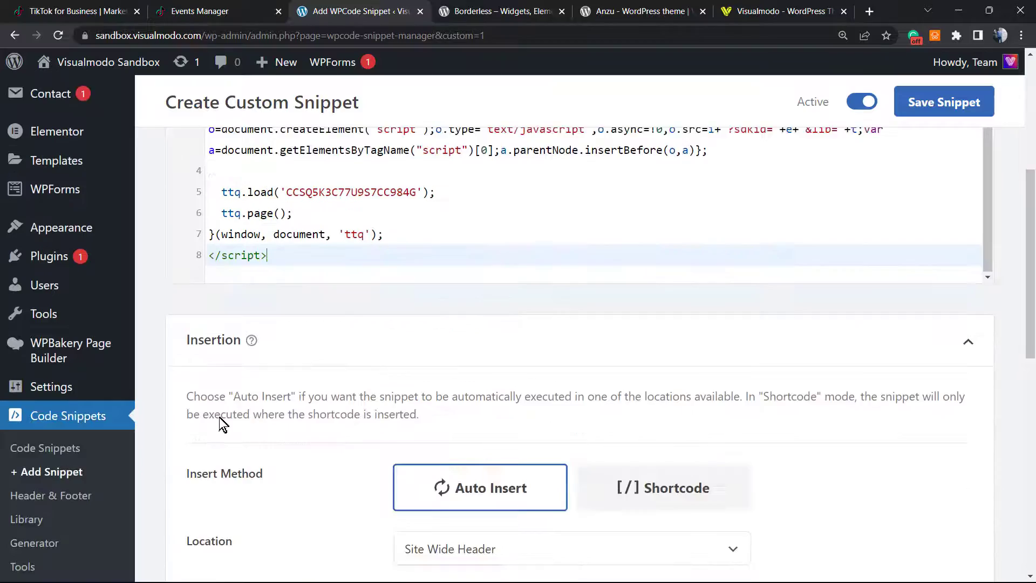
scroll(313, 367, down, 4)
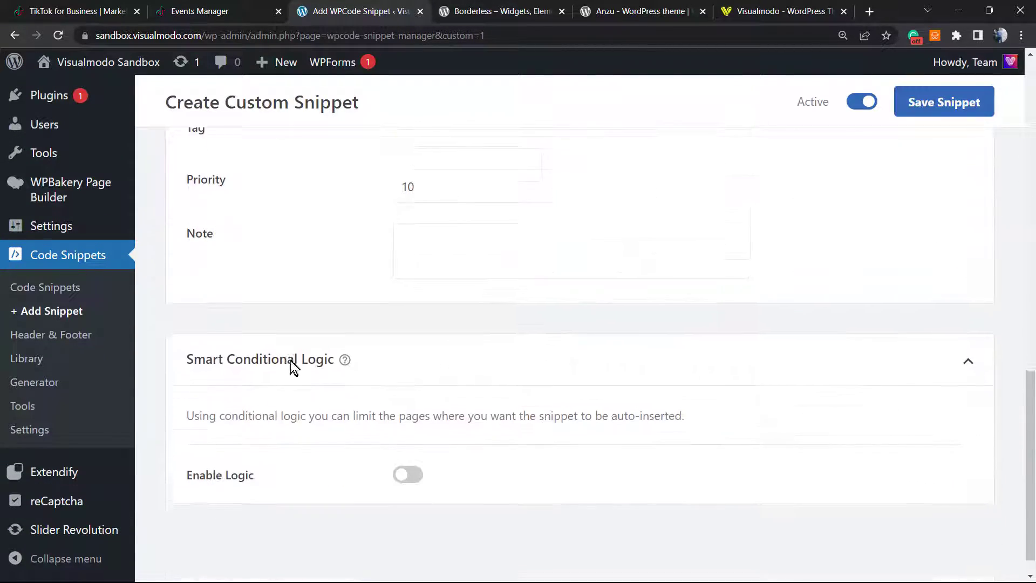
scroll(324, 356, up, 10)
scroll(348, 336, up, 10)
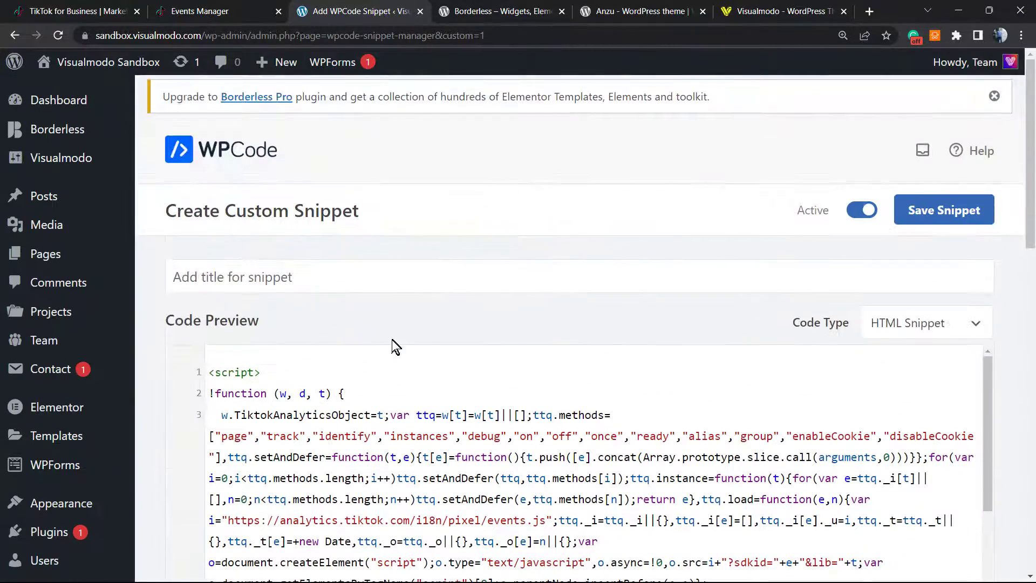
click(948, 210)
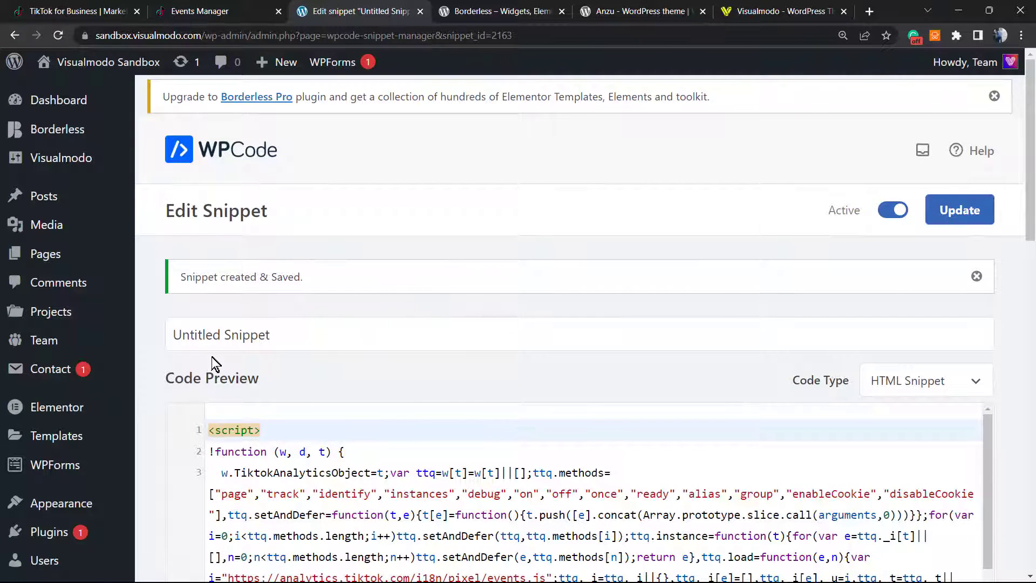
scroll(173, 363, down, 5)
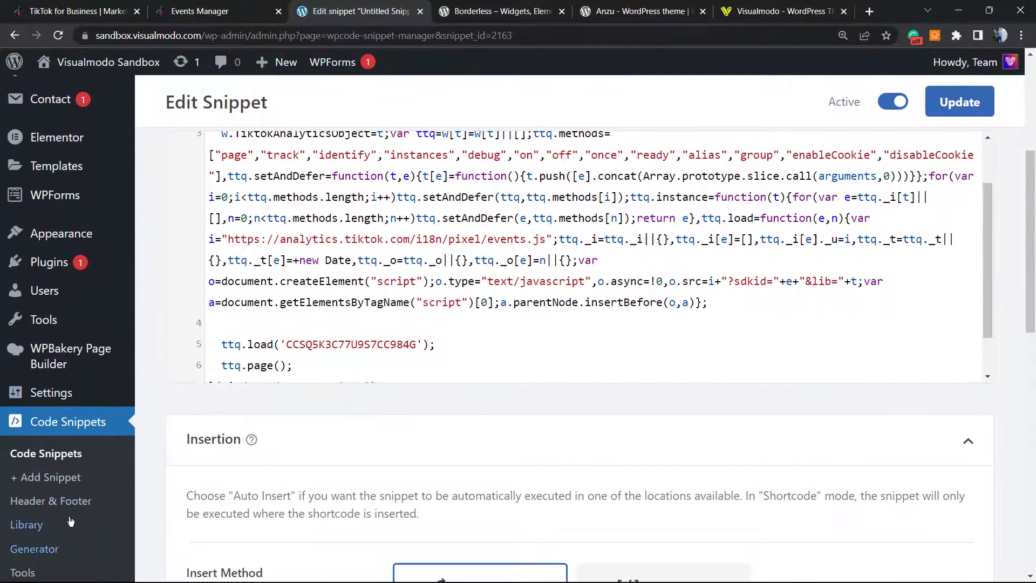
click(76, 542)
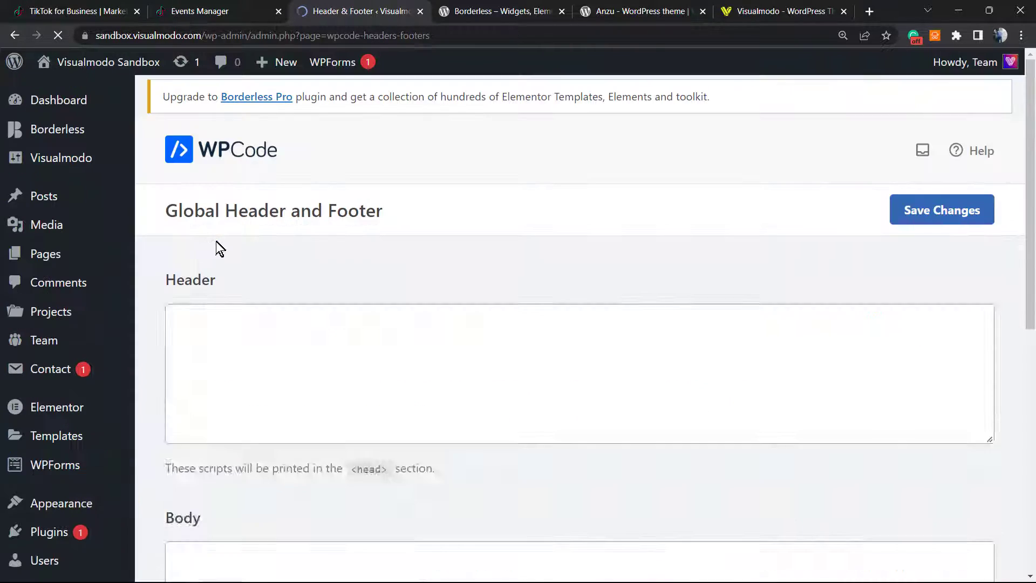
Paste the TikTok pixel script into the Global Header and Footer Header box.
scroll(321, 277, down, 3)
scroll(321, 280, down, 4)
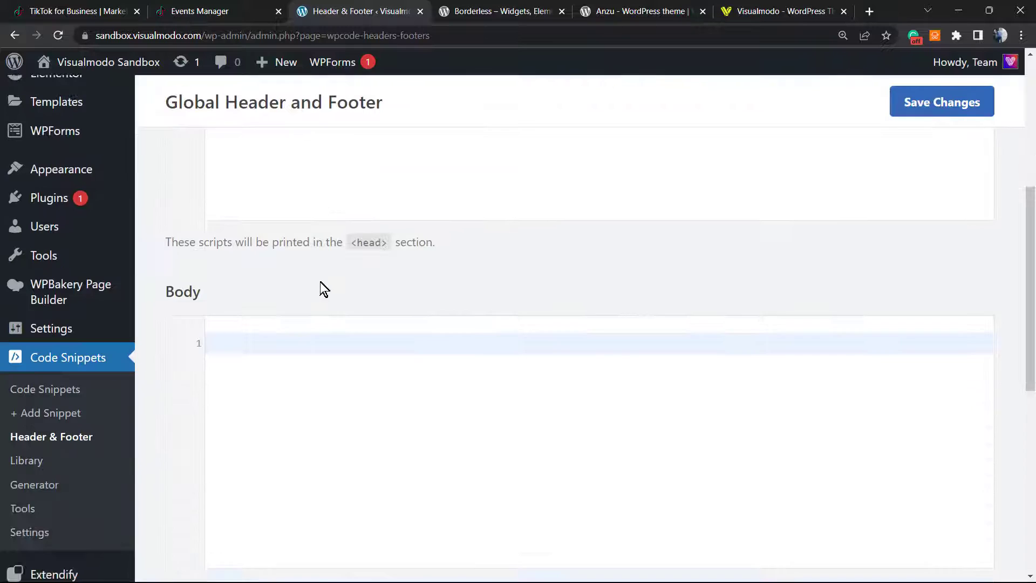
scroll(320, 282, up, 7)
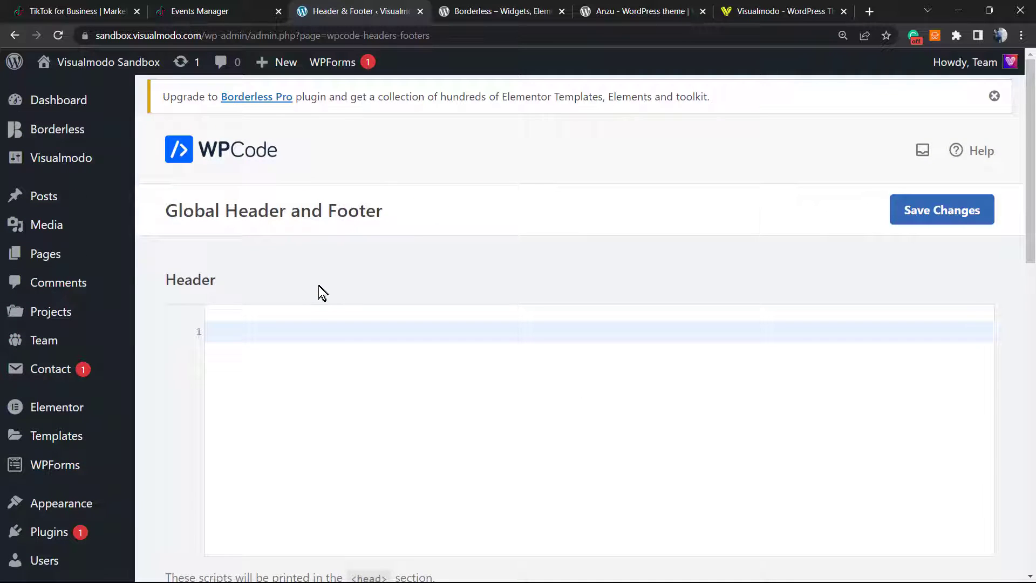
scroll(144, 324, down, 5)
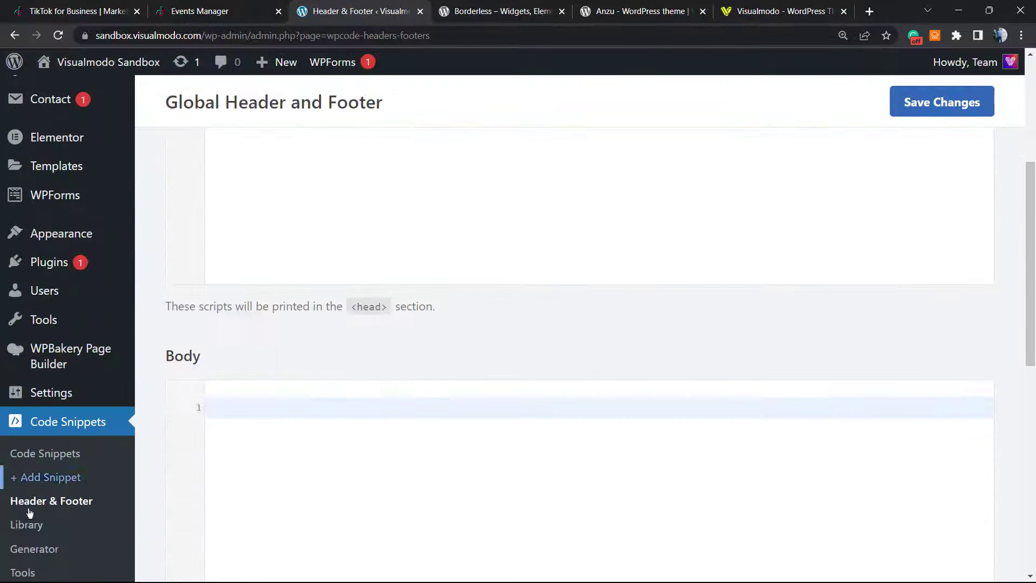
scroll(285, 324, up, 5)
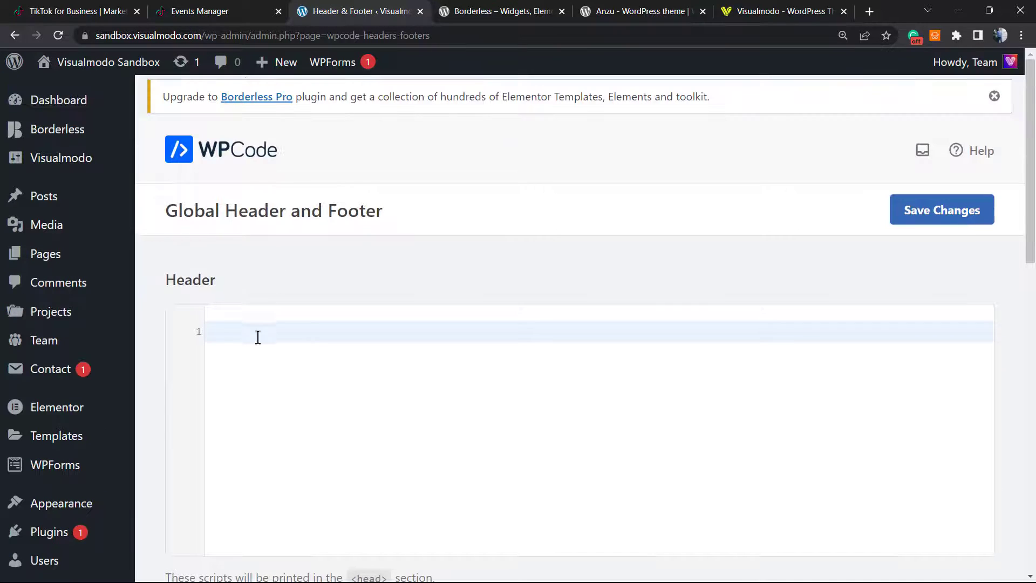
key(ctrl+v)
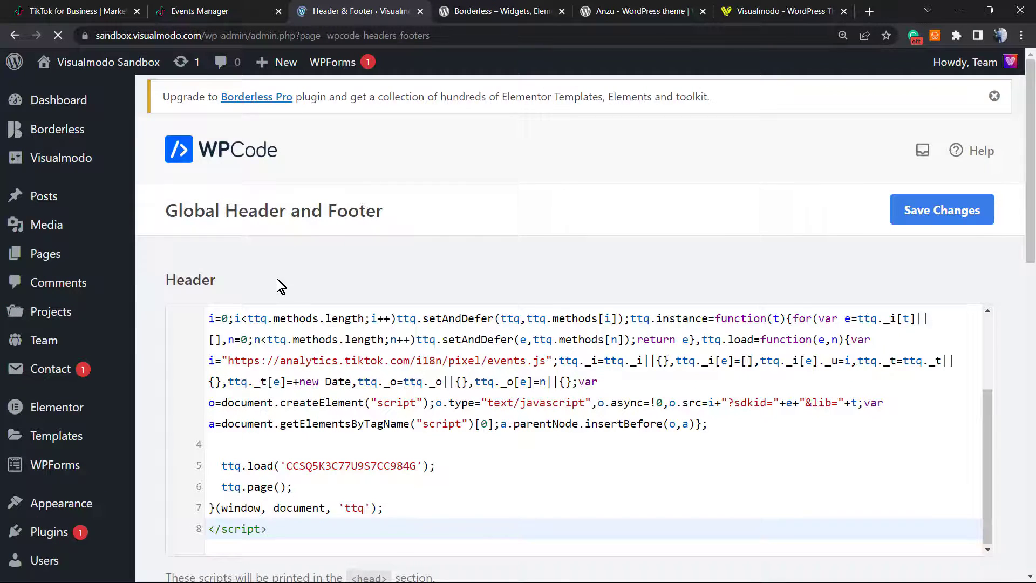
scroll(65, 365, down, 6)
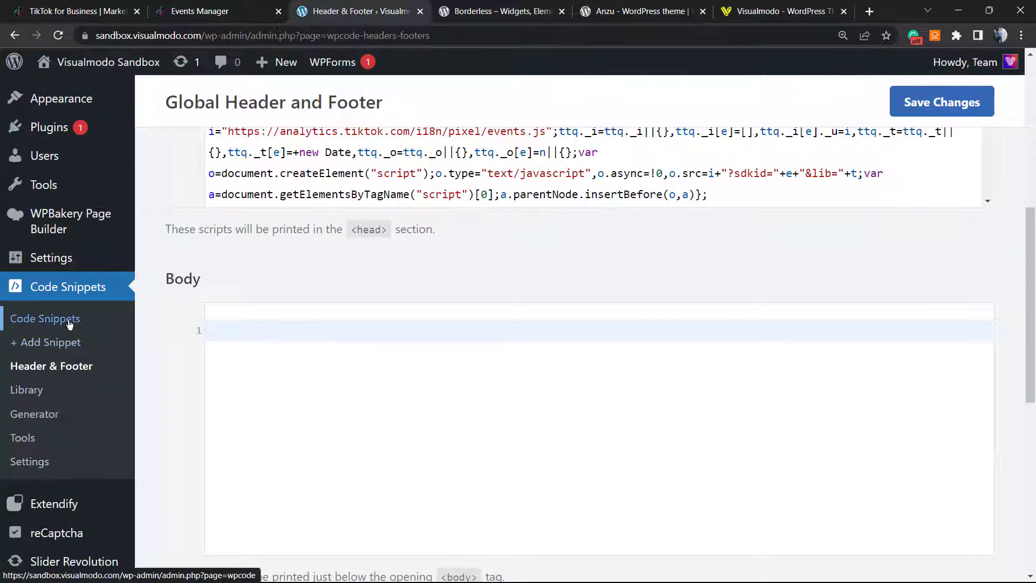
Trash the Untitled Snippet from the All Snippets list.
click(68, 329)
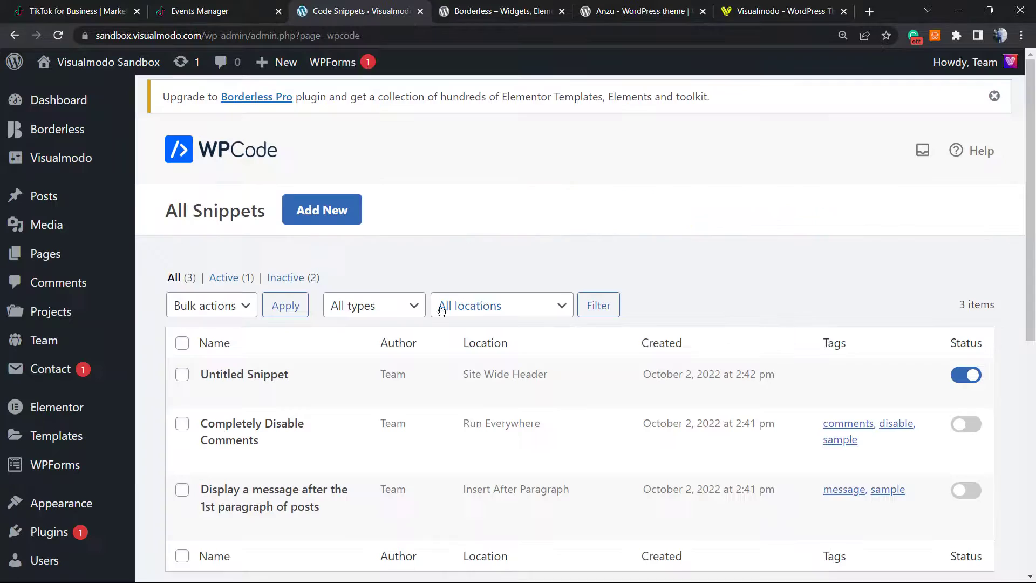
scroll(415, 321, down, 1)
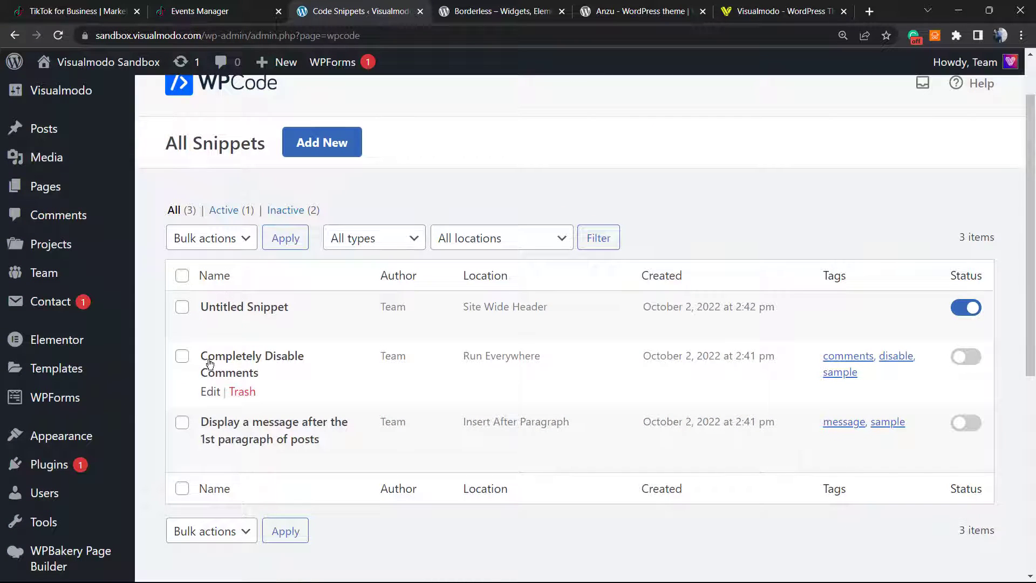
click(251, 324)
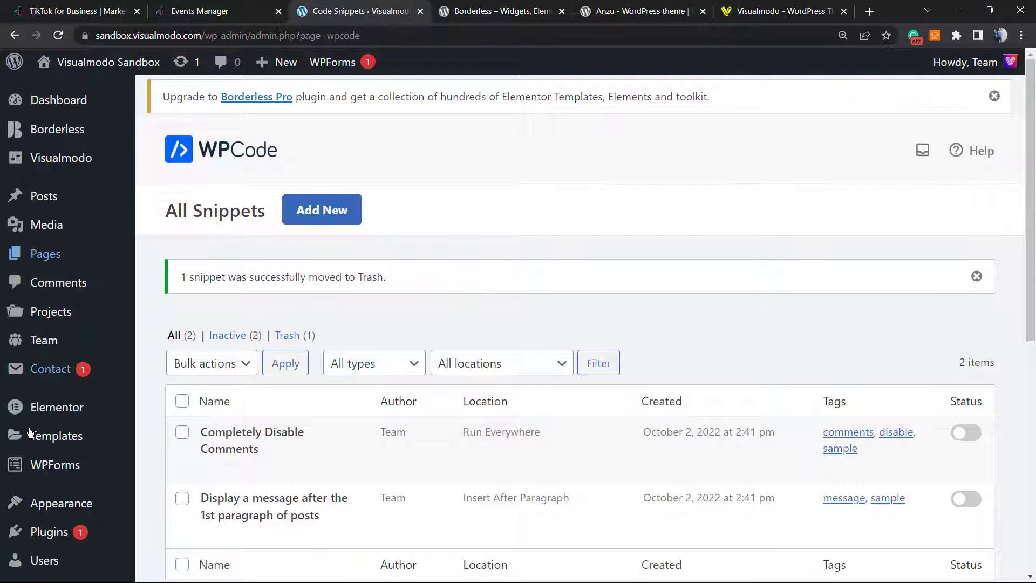
Highlight the note about code being added to the <head> section.
scroll(82, 485, down, 6)
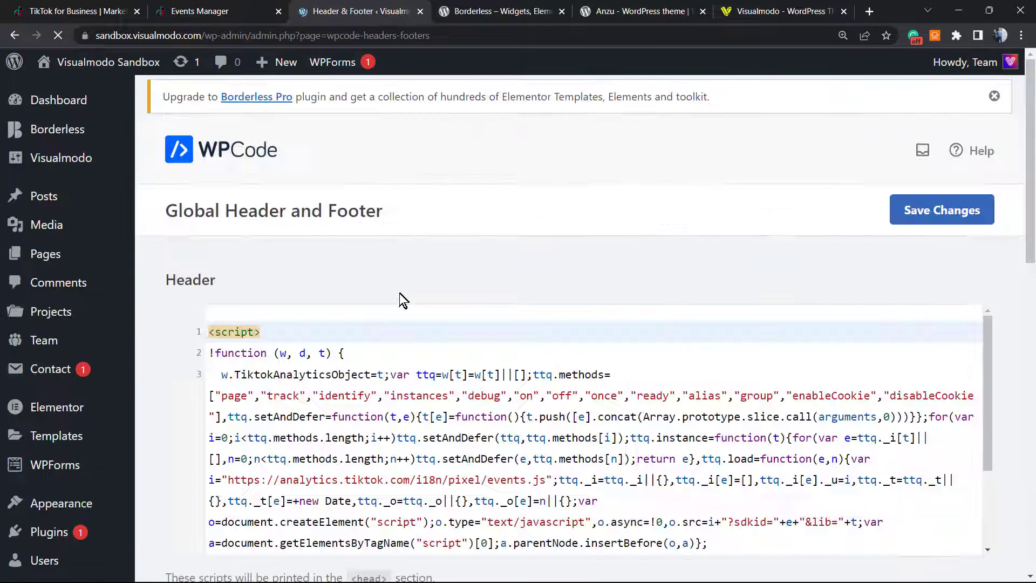
scroll(395, 307, down, 8)
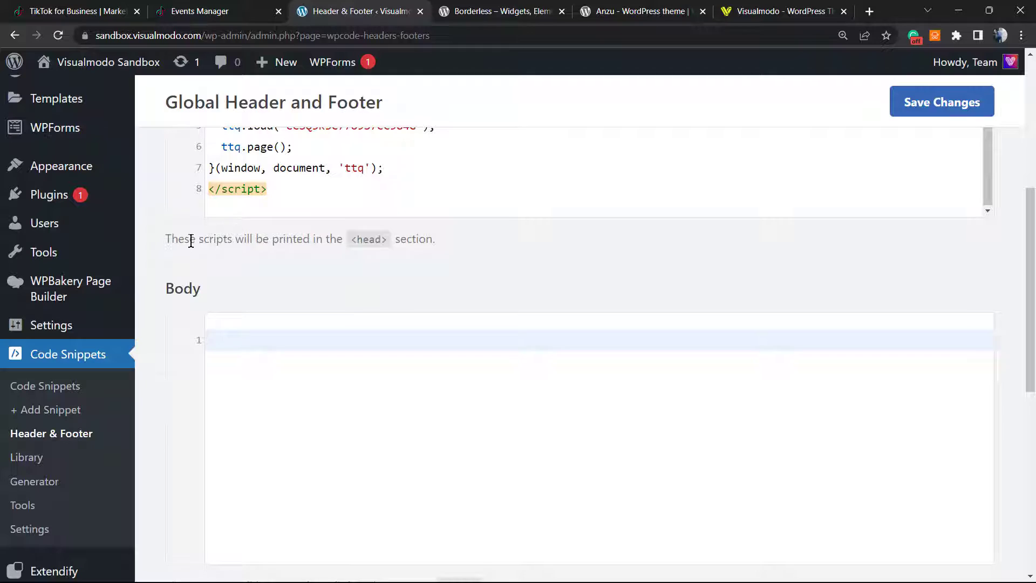
double_click(275, 241)
double_click(382, 242)
Return to TikTok's Install pixel code step and advance to Create events.
click(248, 11)
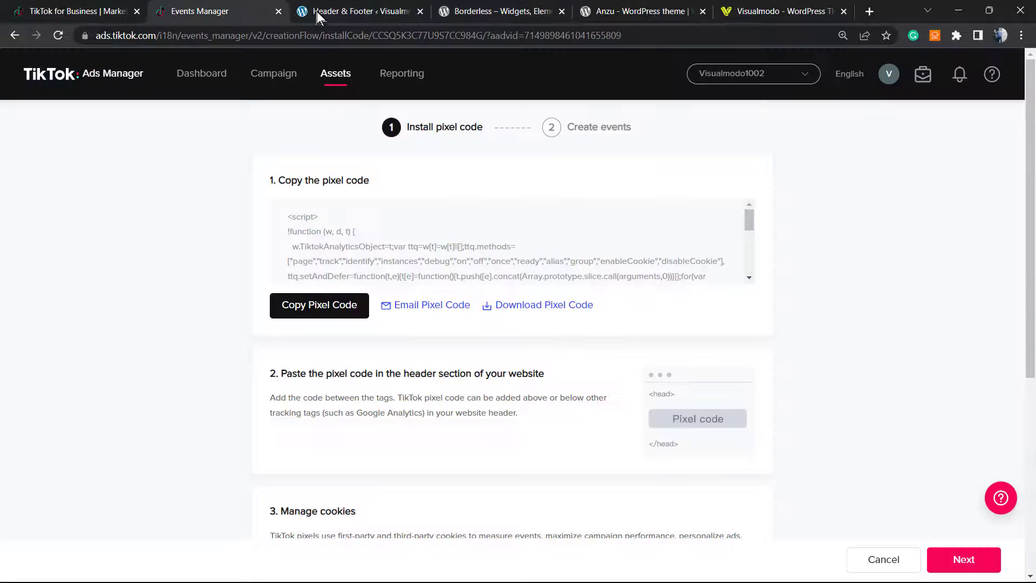
scroll(431, 380, down, 4)
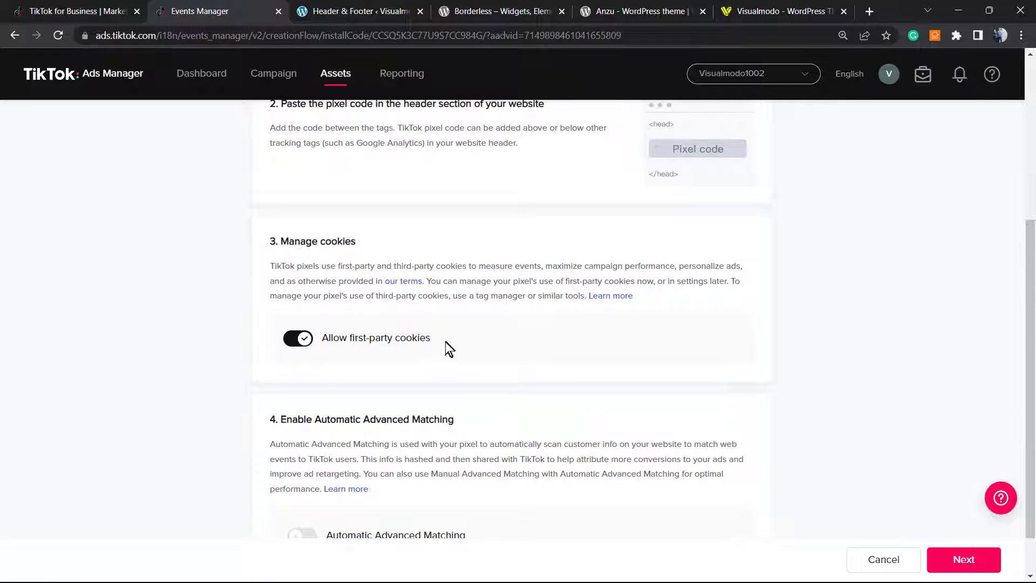
scroll(453, 342, down, 1)
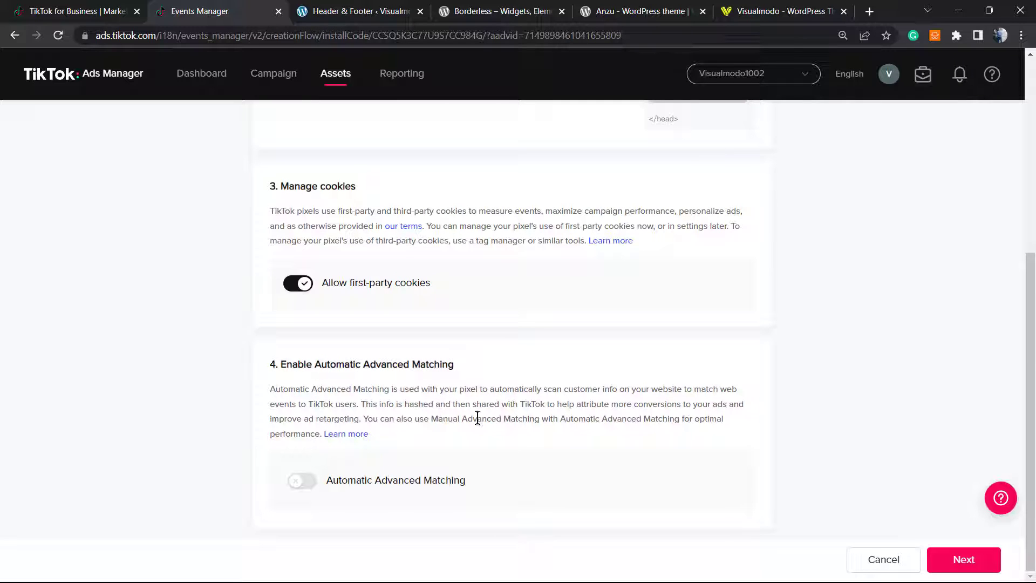
click(964, 559)
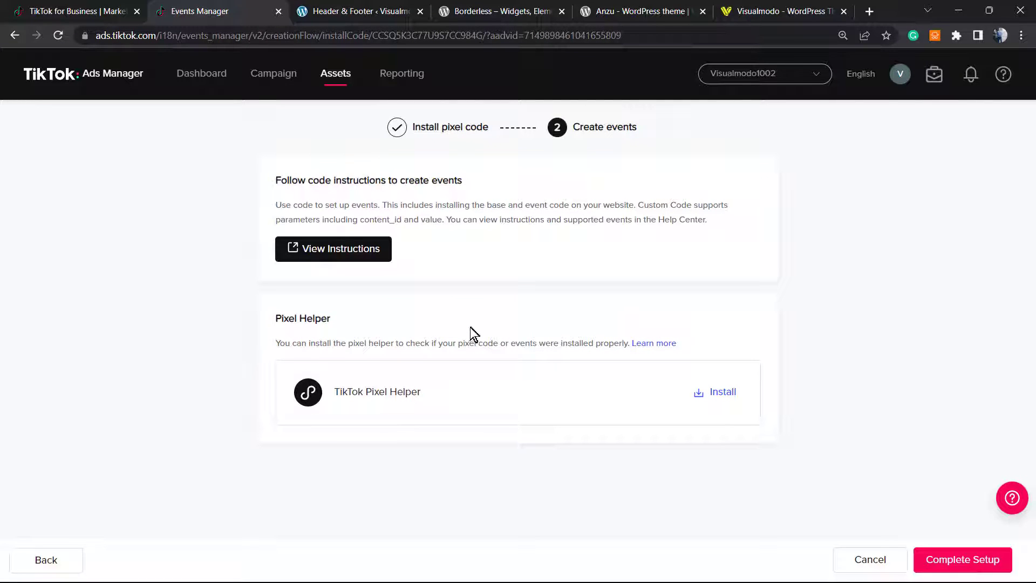
Zoom in on the events setup paragraph and complete the Tutorial pixel setup.
key(ctrl+plus)
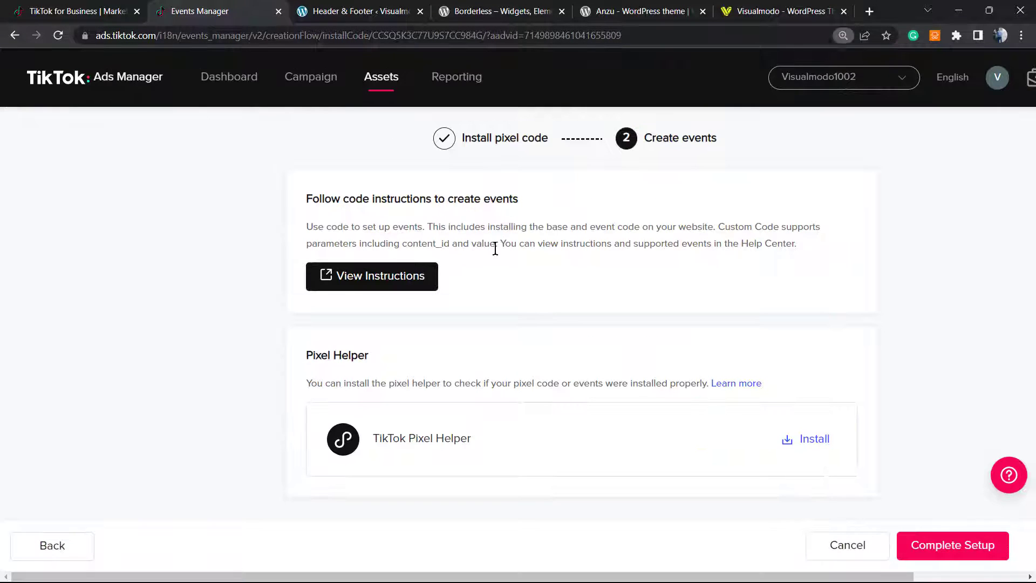
triple_click(389, 227)
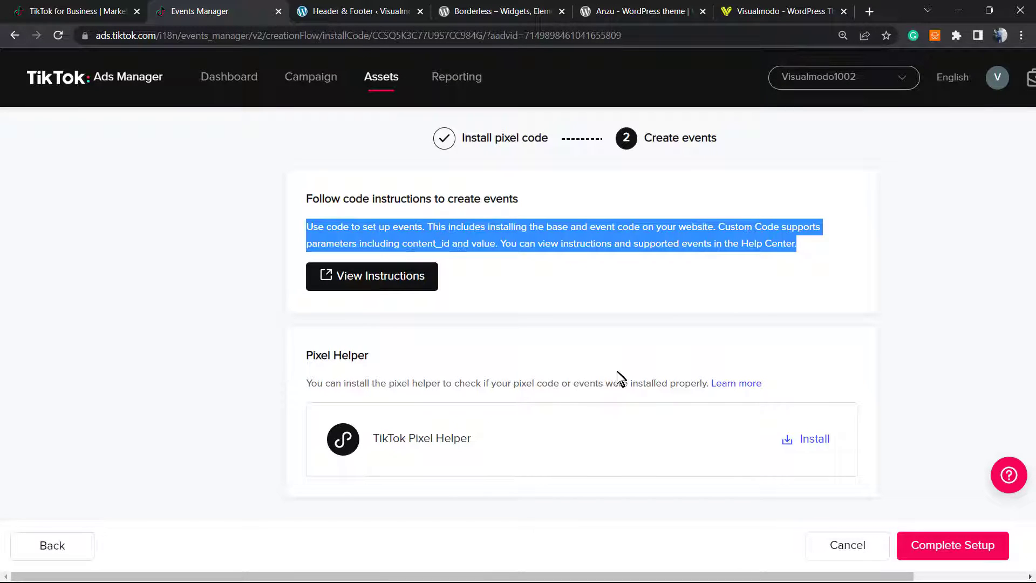
click(922, 546)
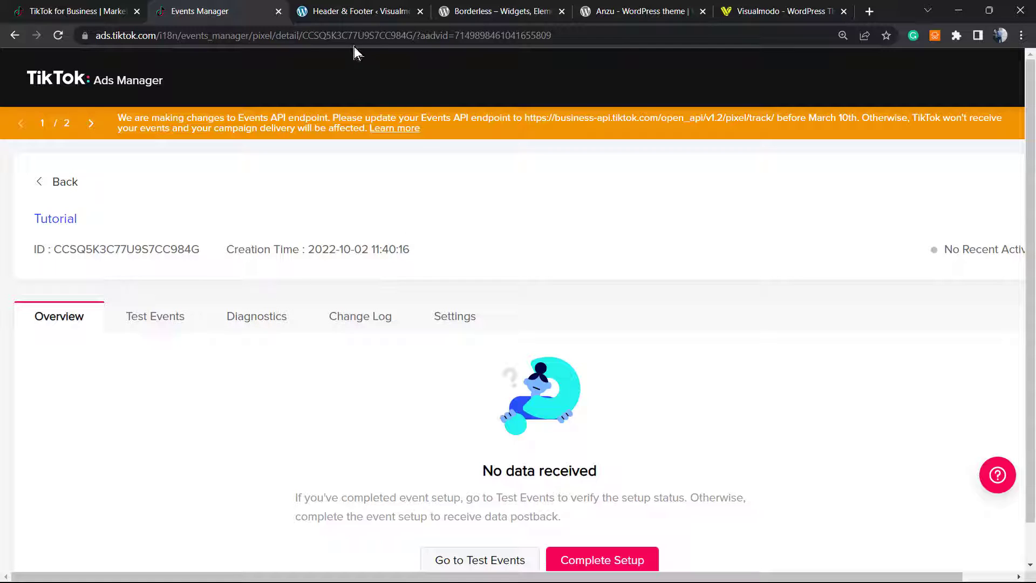
mouse_move(387, 79)
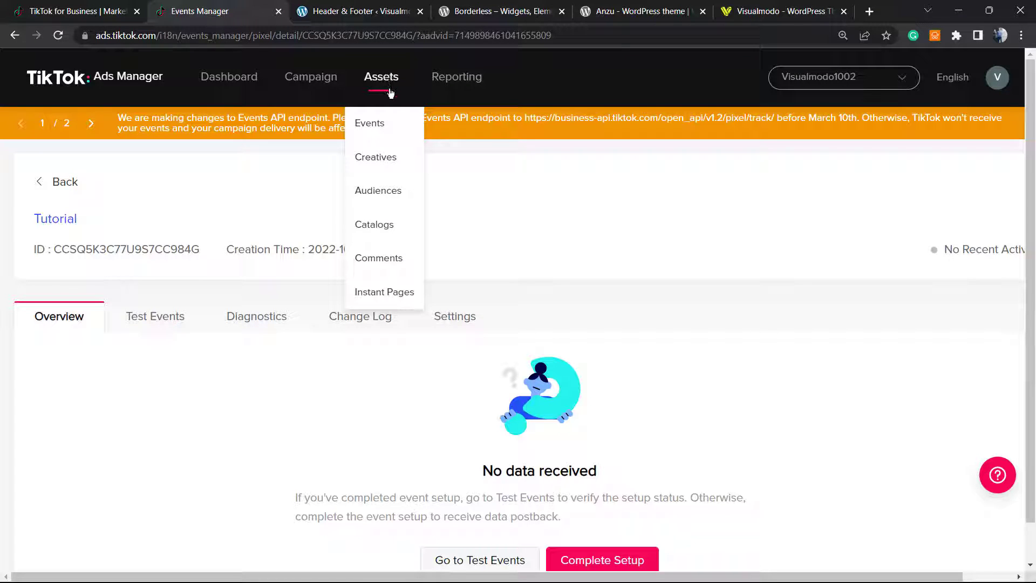
Browse Visualmodo's Templates Library, then switch to the Anzu theme page on WordPress.org.
click(367, 11)
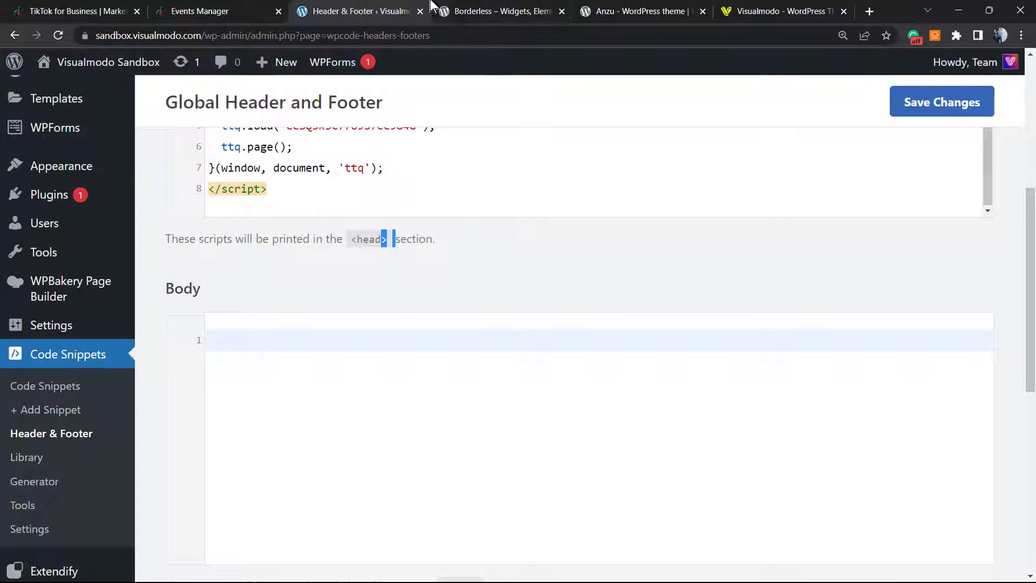
click(750, 11)
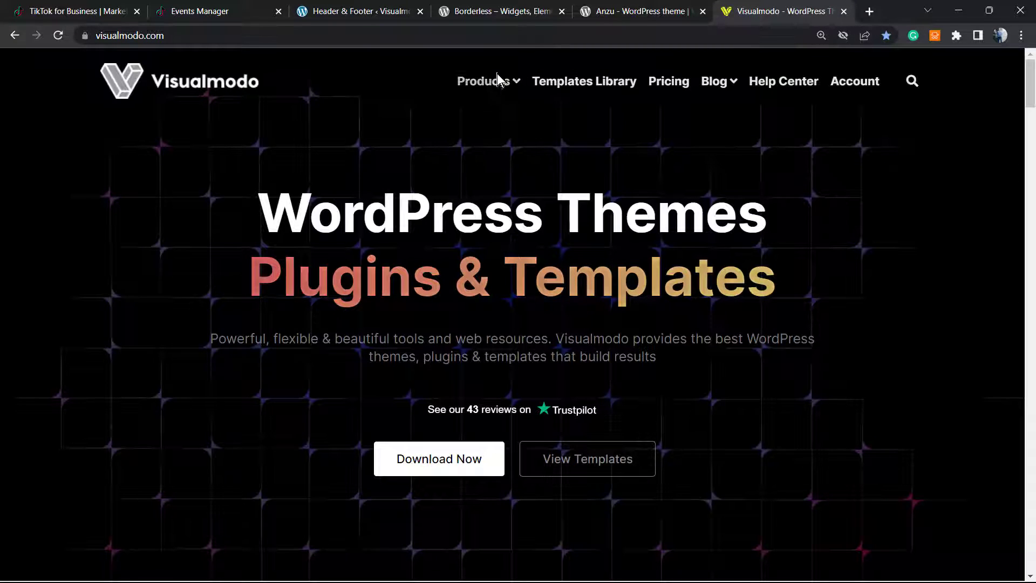
click(561, 91)
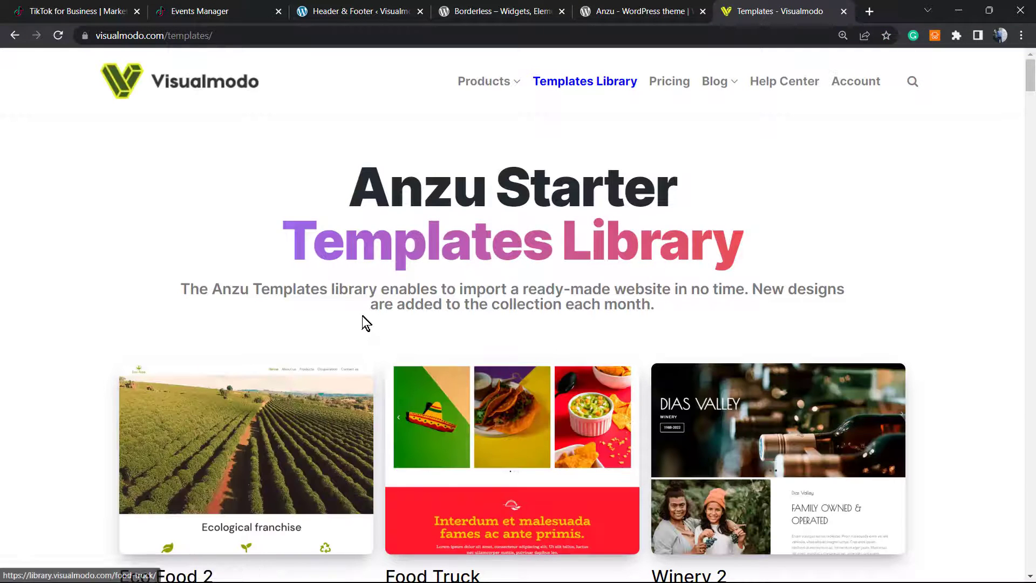
scroll(368, 323, down, 5)
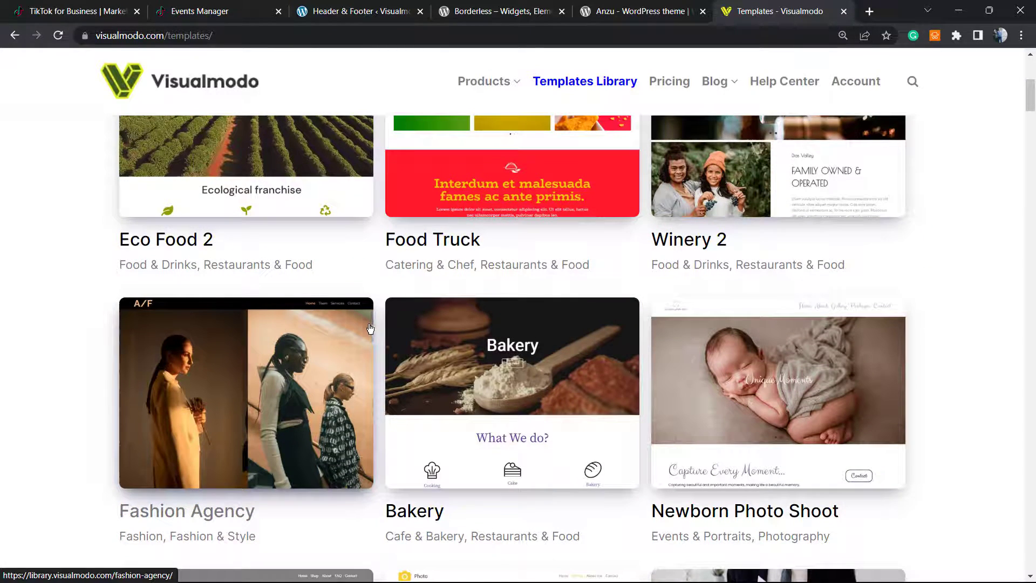
scroll(365, 325, down, 11)
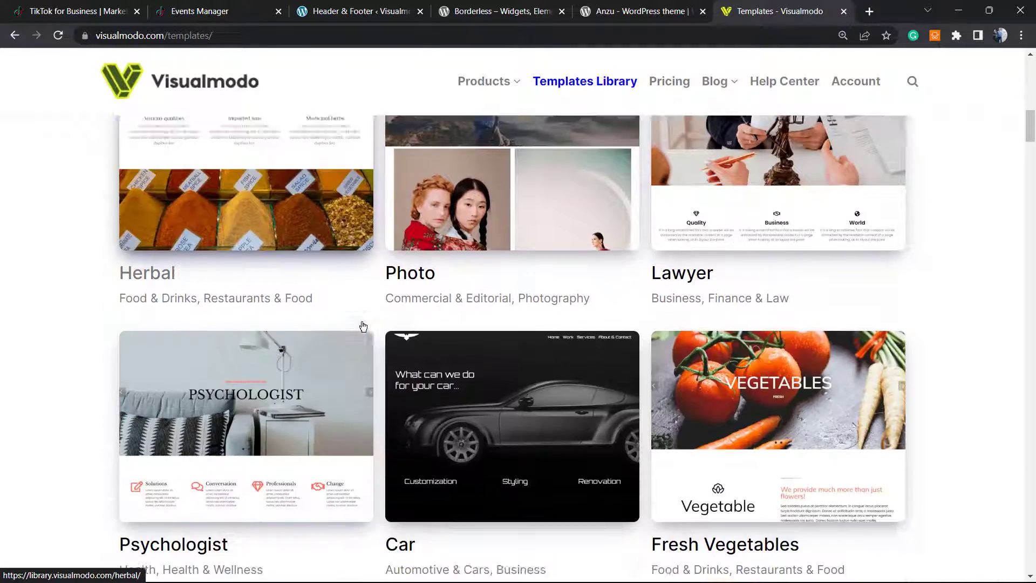
scroll(360, 325, down, 6)
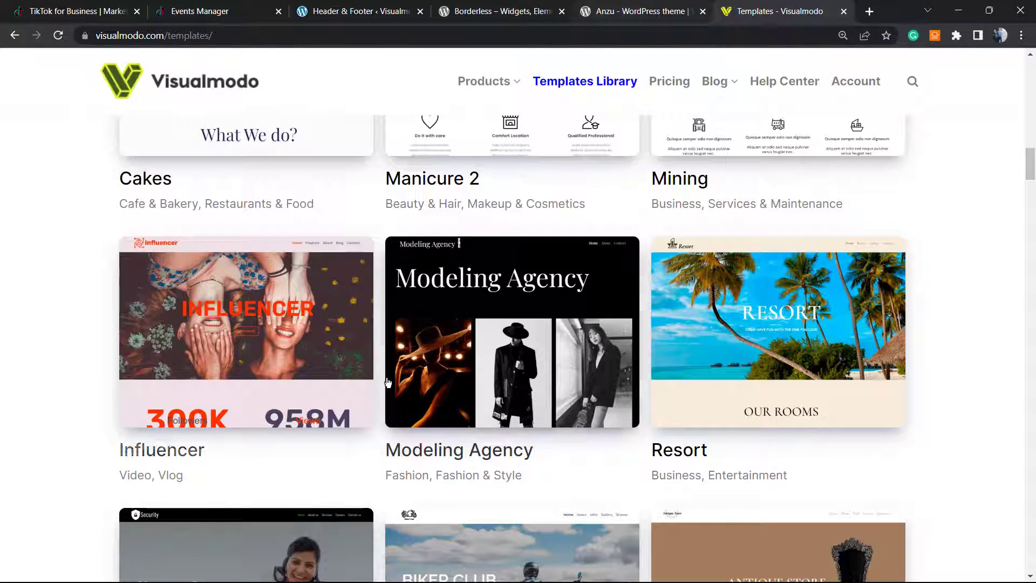
click(632, 8)
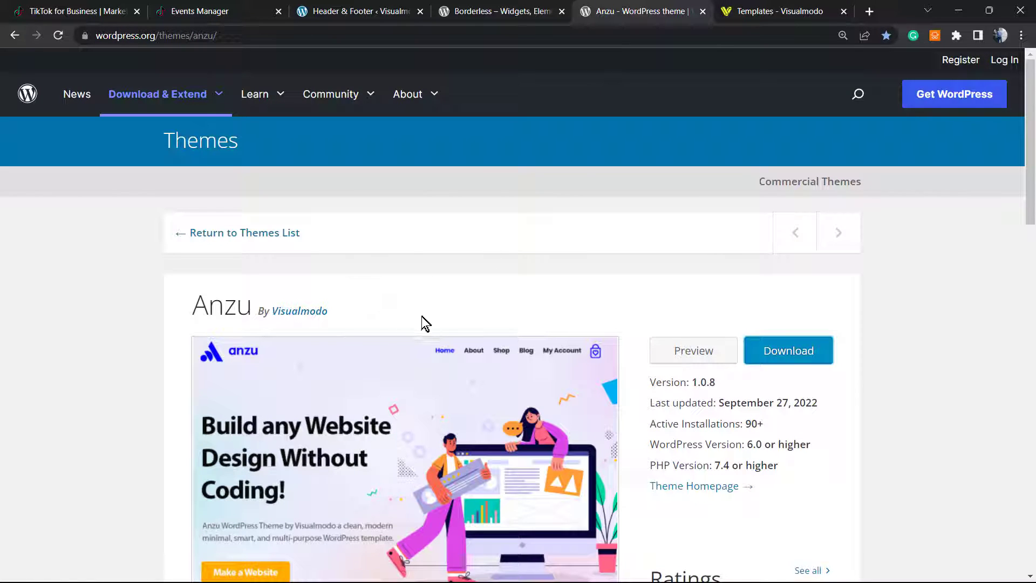
Highlight the Anzu theme name, then switch to the Borderless plugin page.
double_click(201, 298)
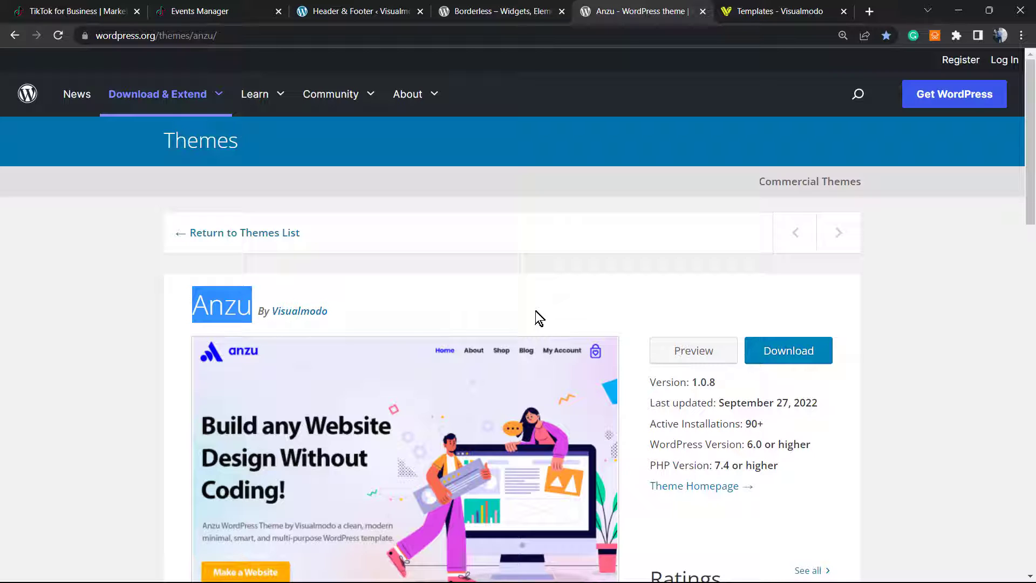
click(501, 5)
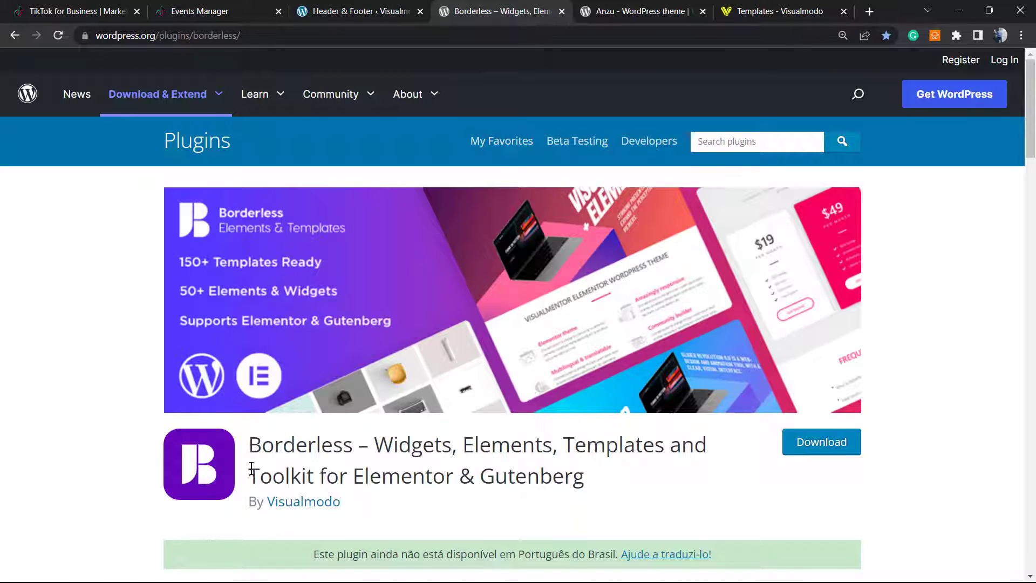
double_click(504, 446)
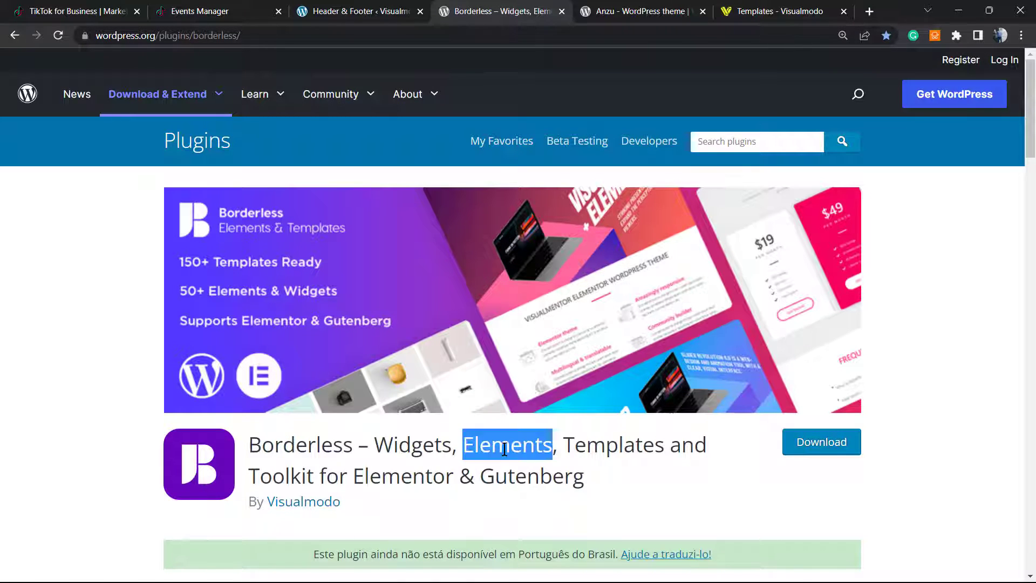
double_click(621, 446)
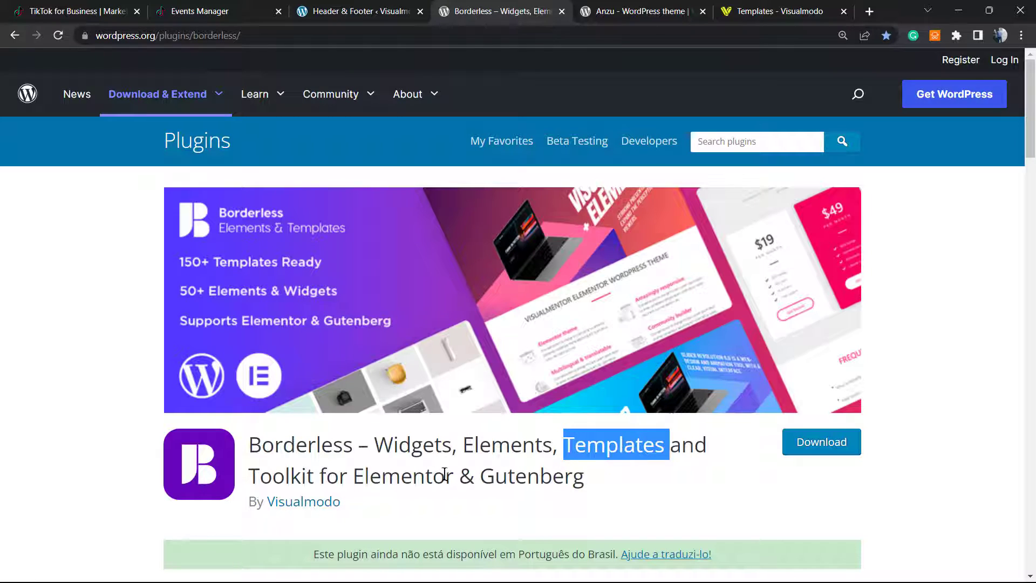
double_click(384, 478)
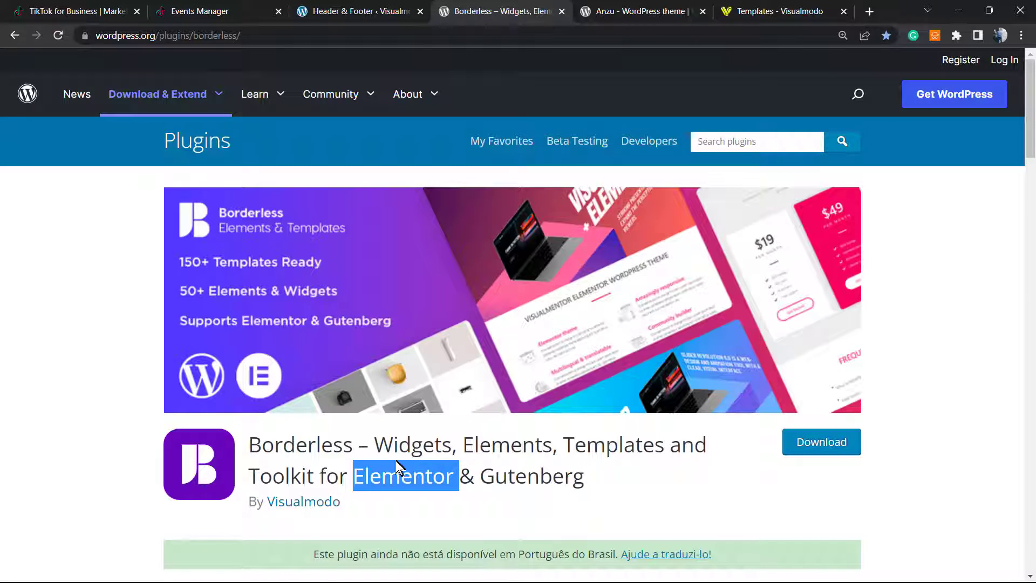
double_click(278, 444)
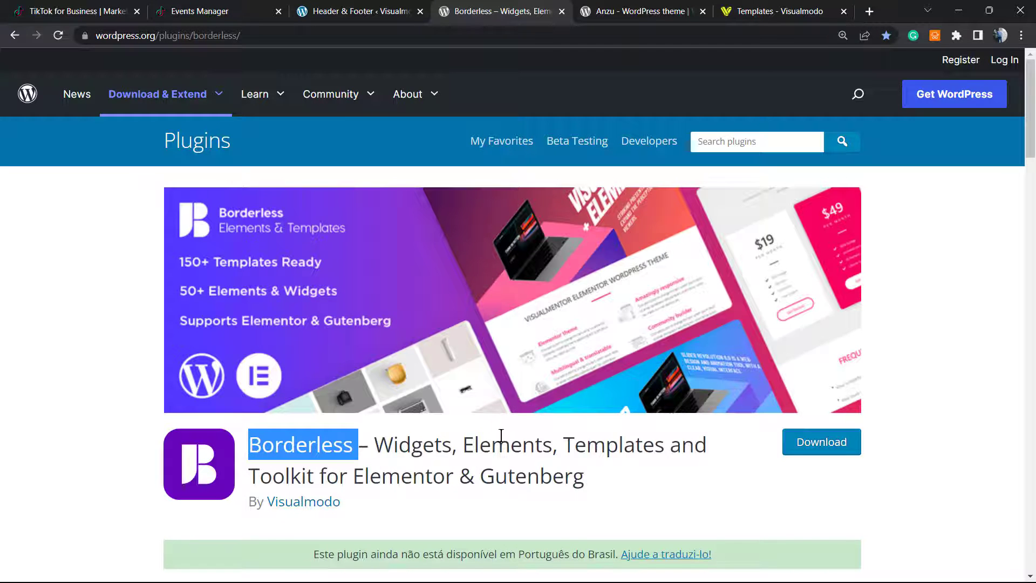
scroll(499, 433, down, 5)
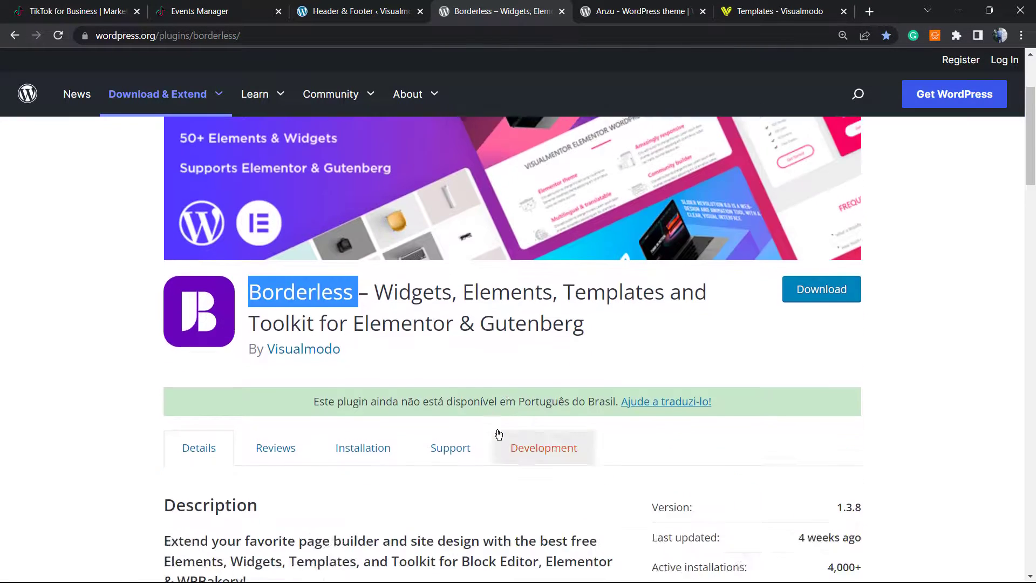
scroll(475, 422, up, 5)
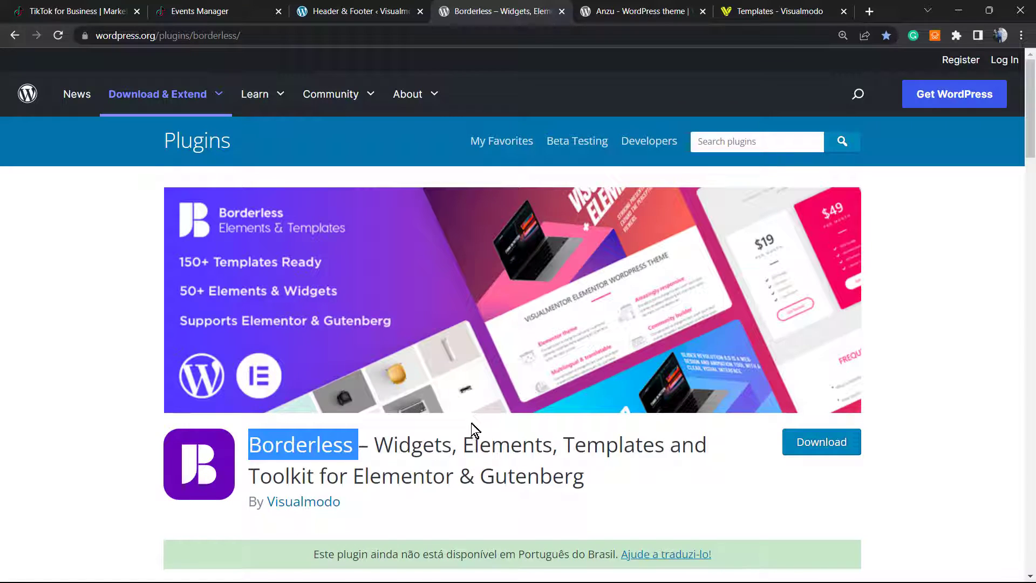